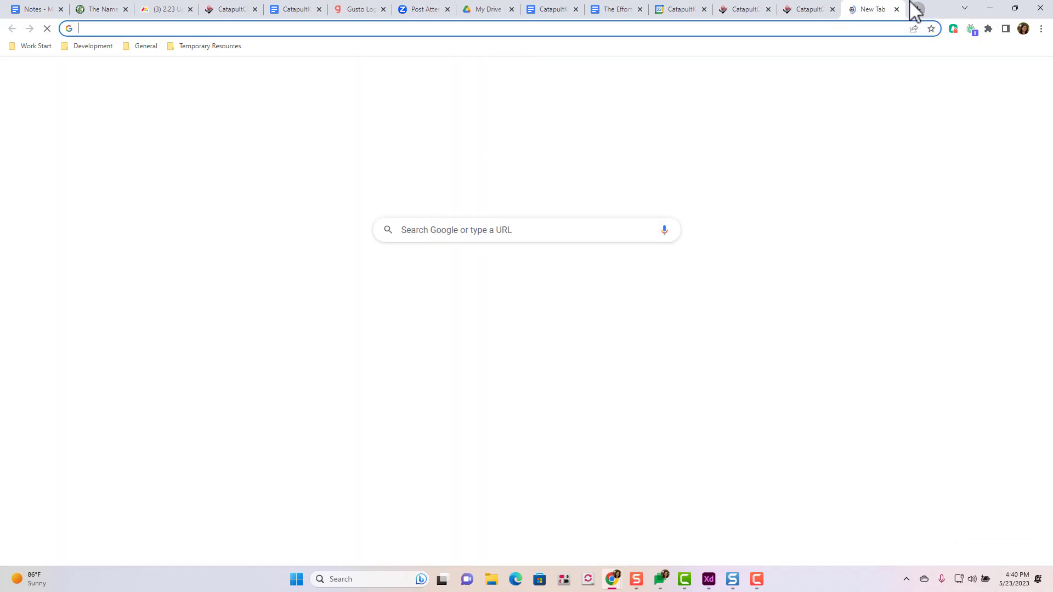
Step: Open the catapultk12.com website and go to the support links in the page footer
text(catap)
key(Return)
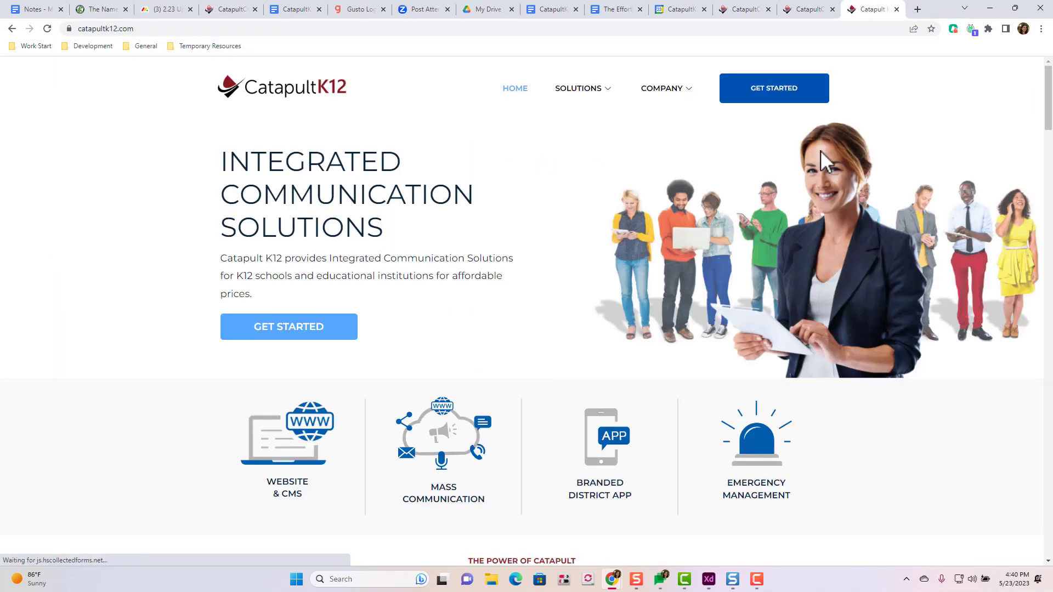
scroll(821, 153, down, 20)
scroll(817, 165, down, 20)
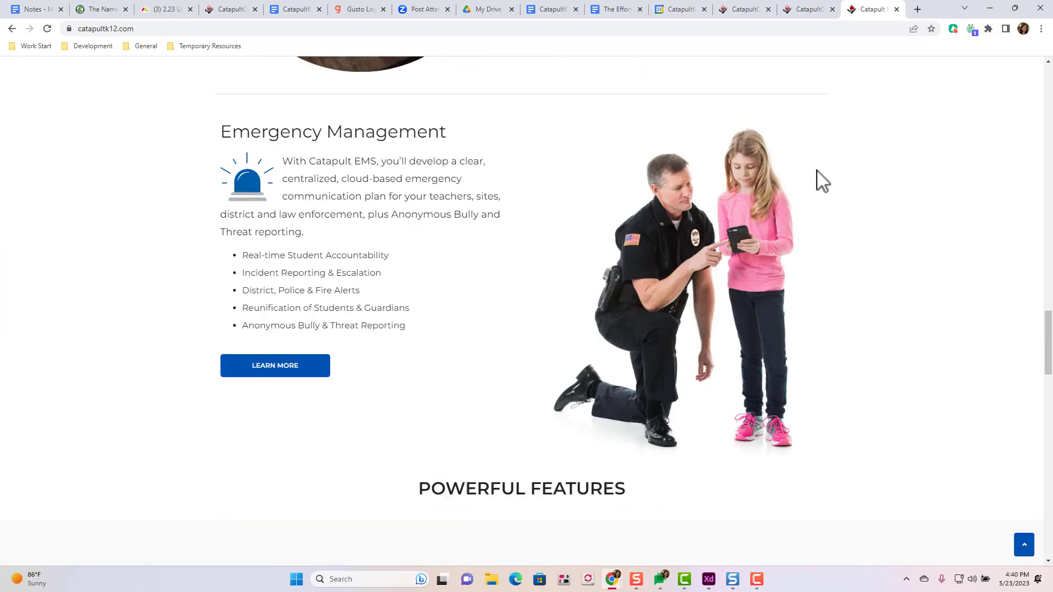
scroll(819, 179, down, 3)
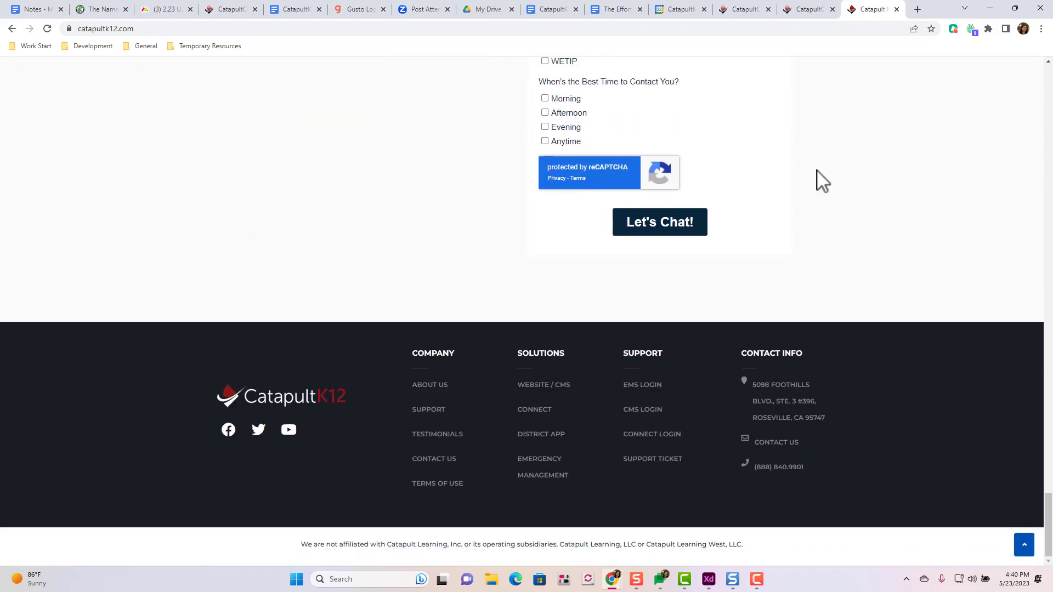
Step: Open the CMS login page and sign in through Google with the catapultk12.com account
click(648, 419)
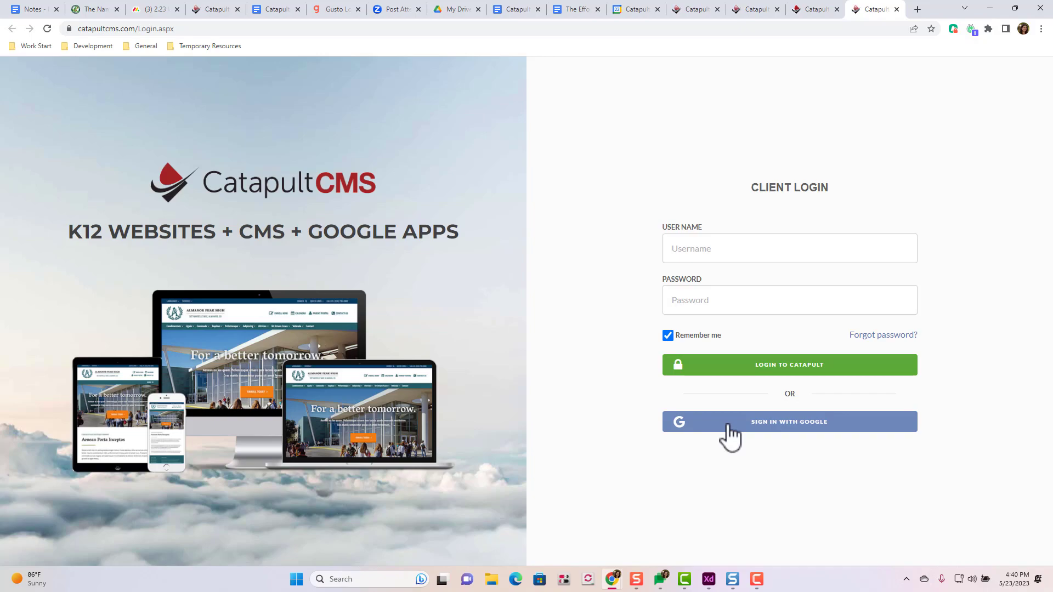
click(730, 425)
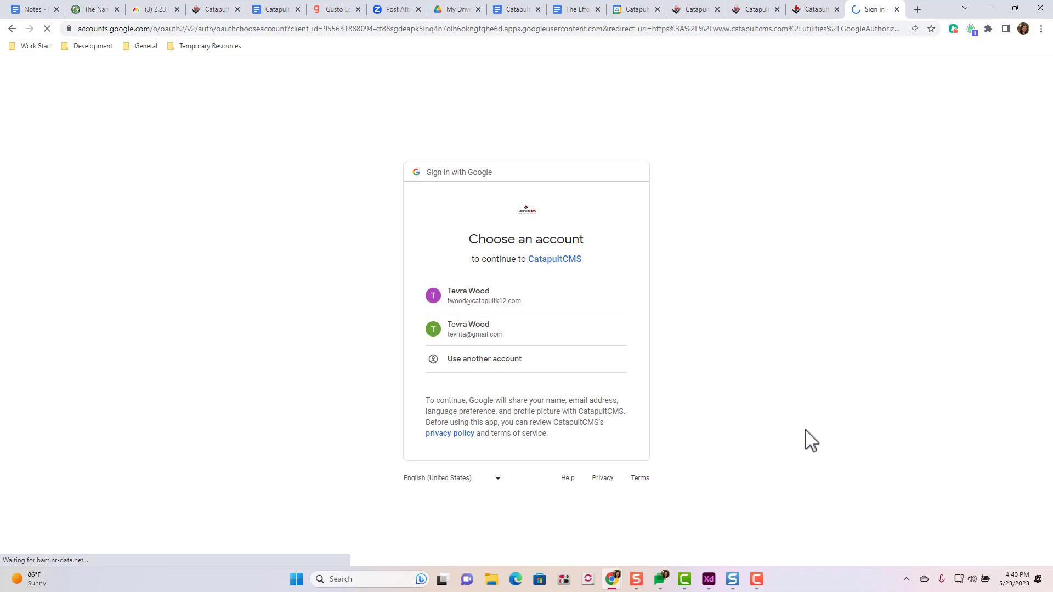
click(540, 311)
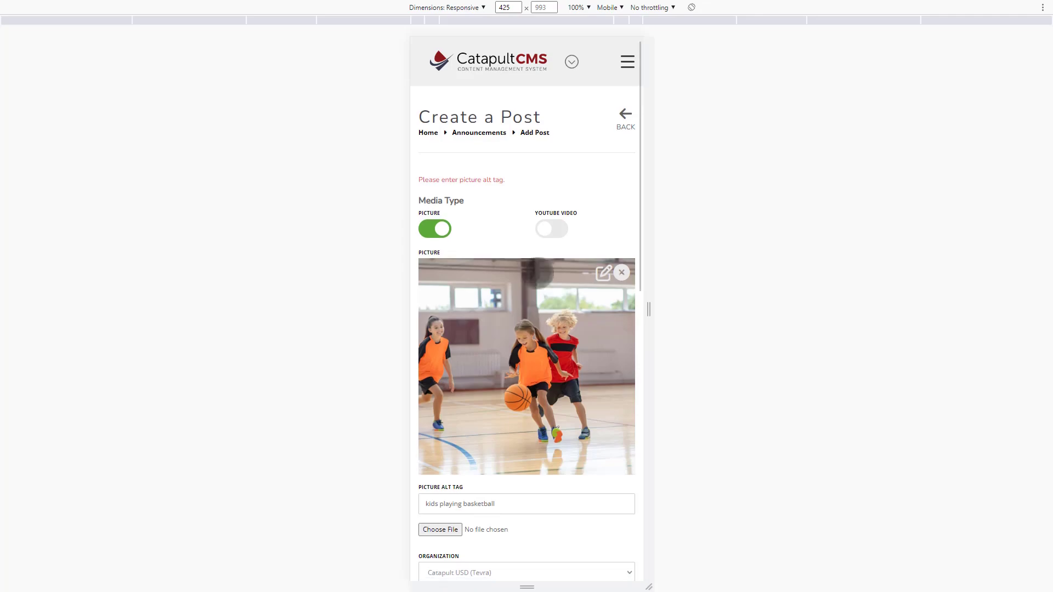
Step: Add "Wohoo!" to the end of the post title "We Won the Game!"
scroll(538, 275, down, 6)
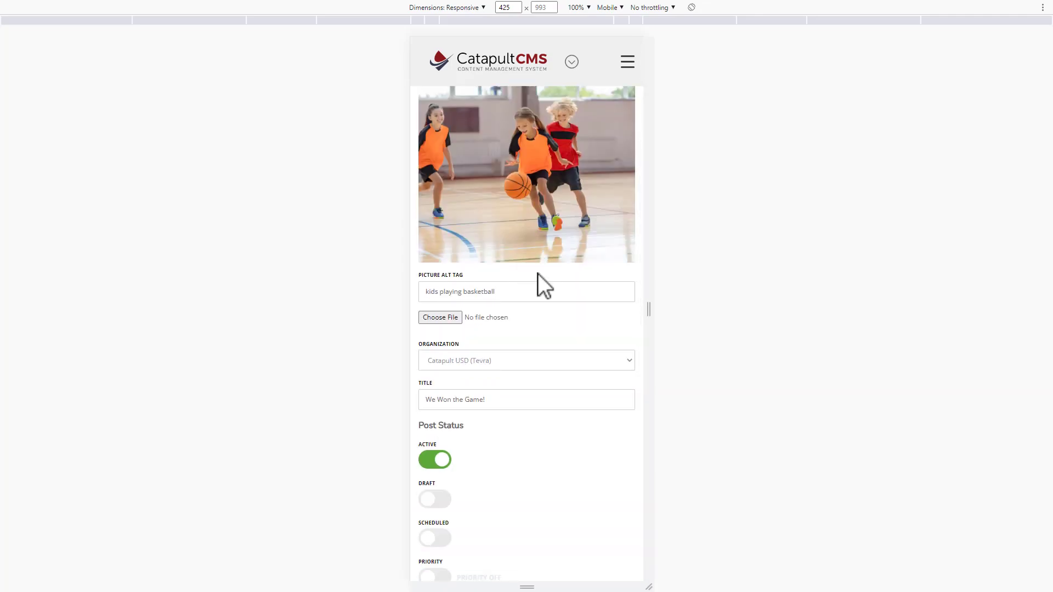
click(503, 185)
text(Wohoo!)
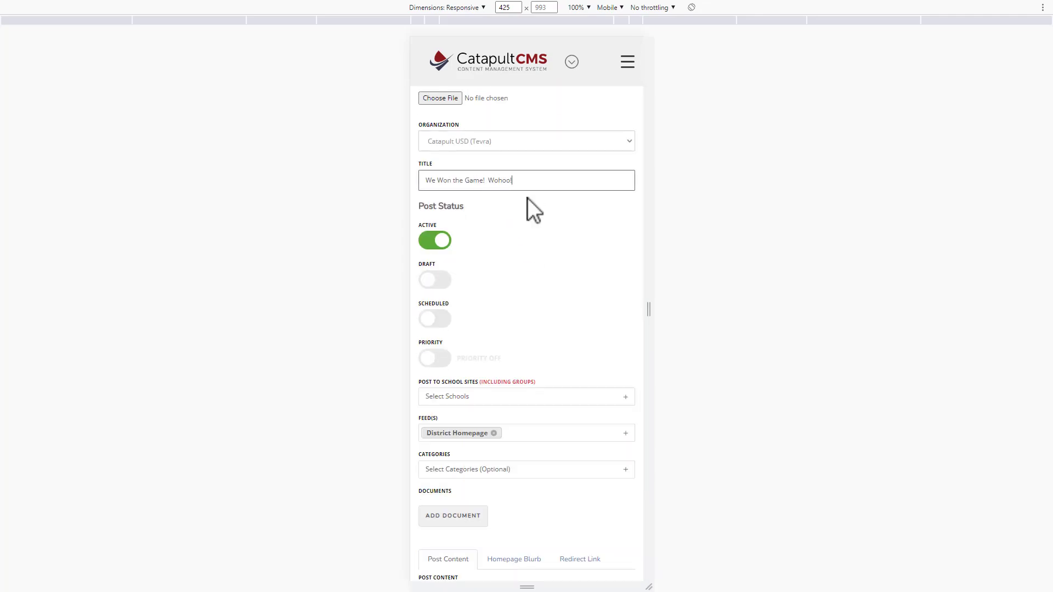
Step: Add "Yay!" after "We did it!" in the post content, save the post and check it in the announcements list
scroll(504, 463, down, 3)
click(505, 463)
text(Yay!)
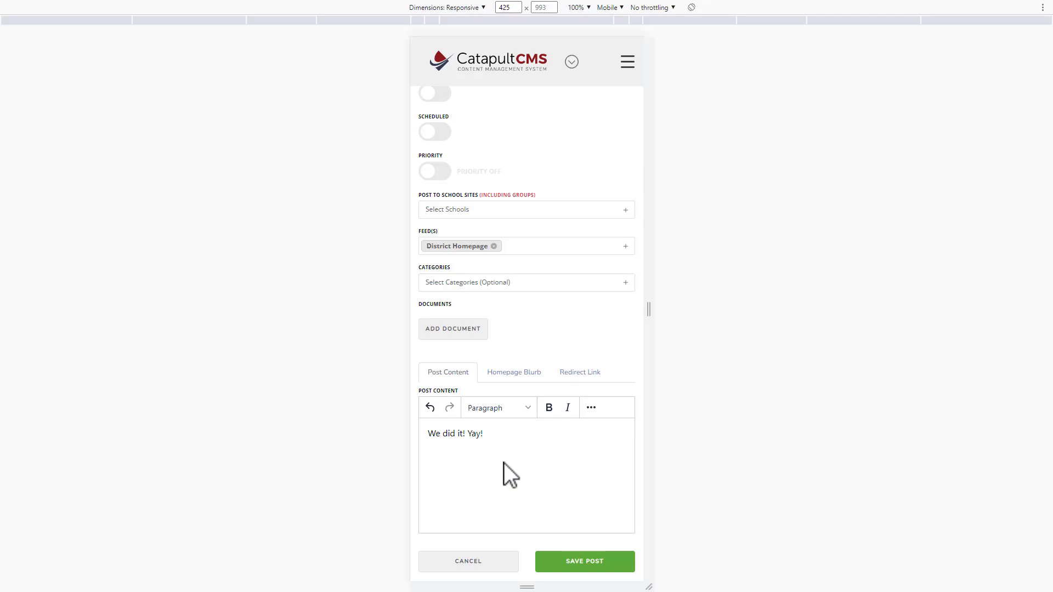
click(598, 563)
scroll(598, 562, down, 3)
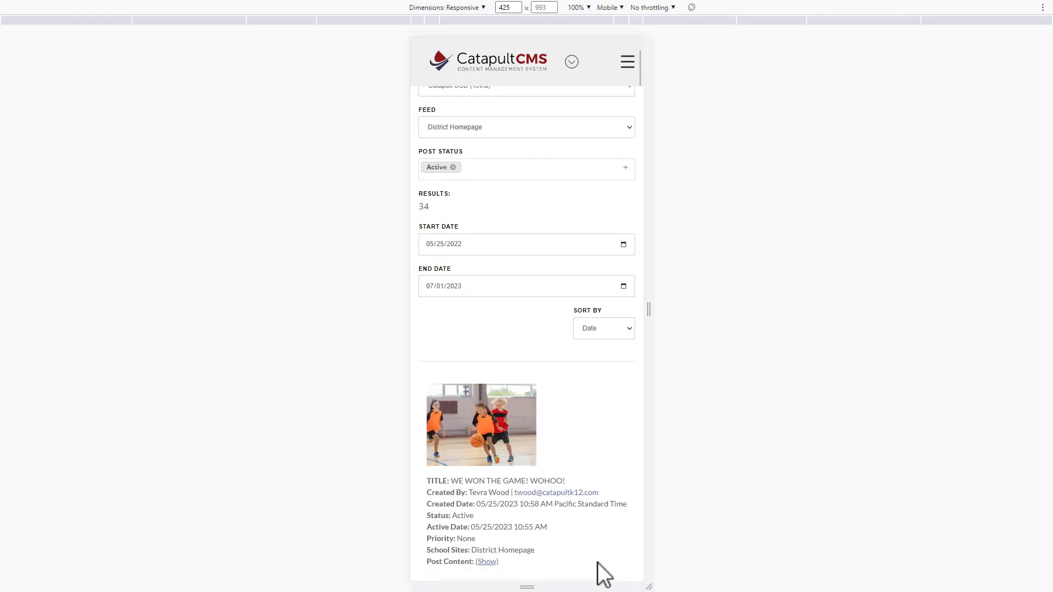
Step: Open the Catapult Support Knowledge Base from the CMS help link and go to its ticket submission page
click(625, 64)
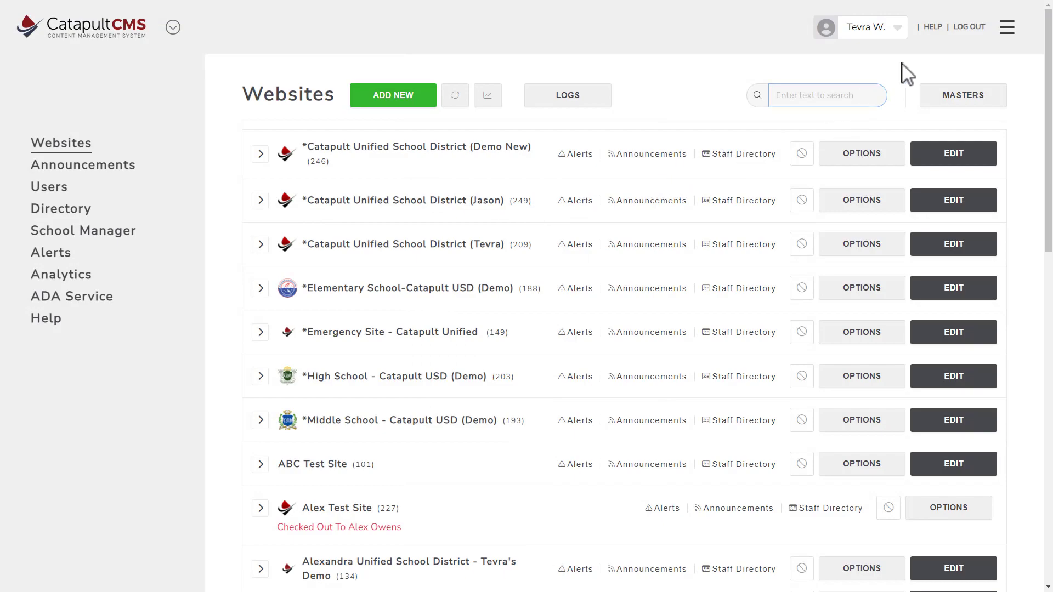
click(938, 30)
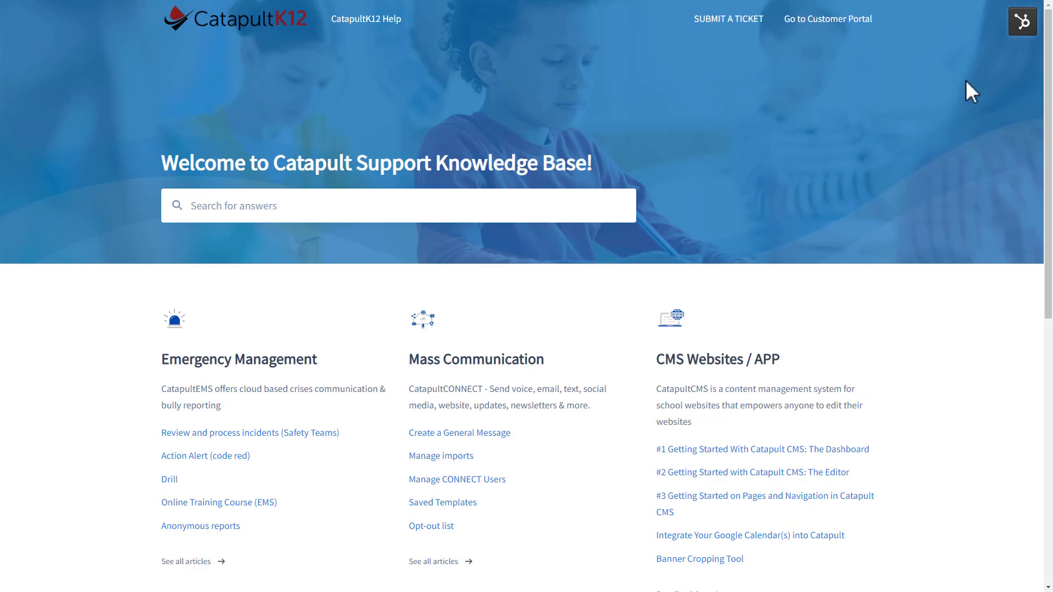
click(745, 23)
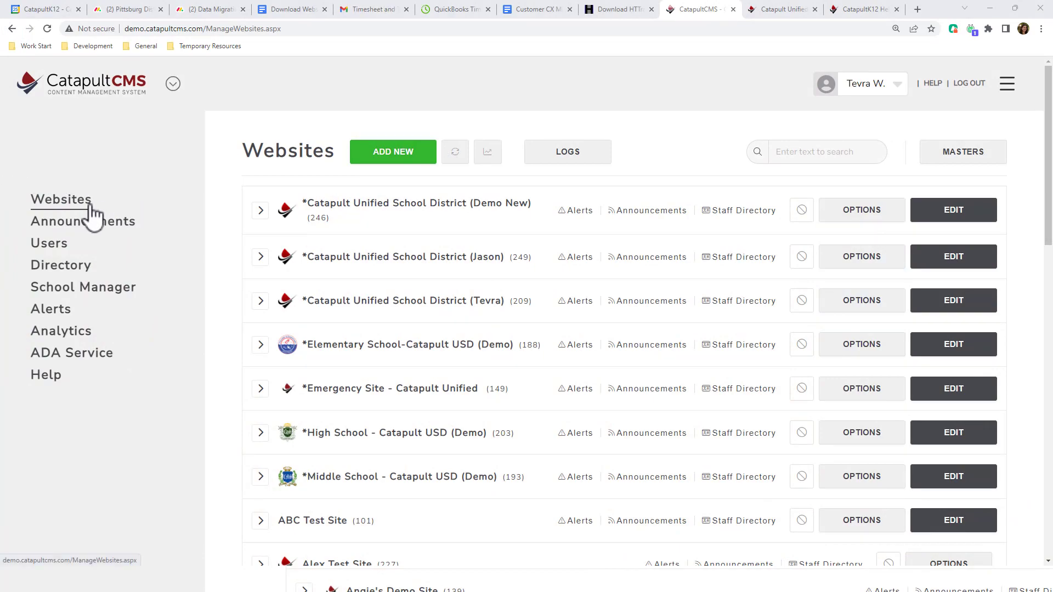
Step: Expand the subsites of Catapult Unified School District (209) and review the options for the district site and its Columns subsite
click(261, 302)
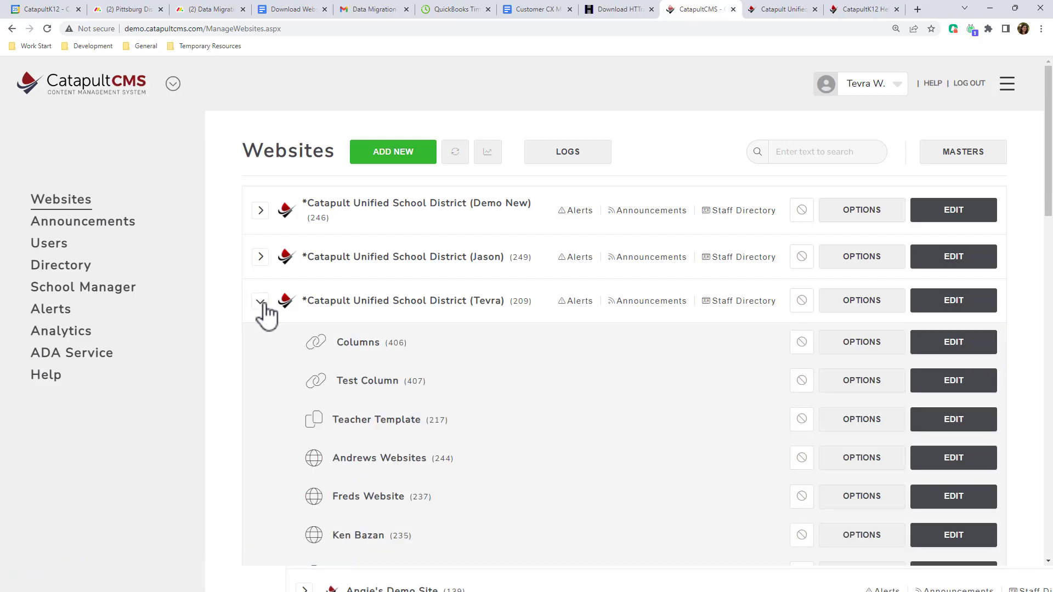
scroll(267, 307, down, 2)
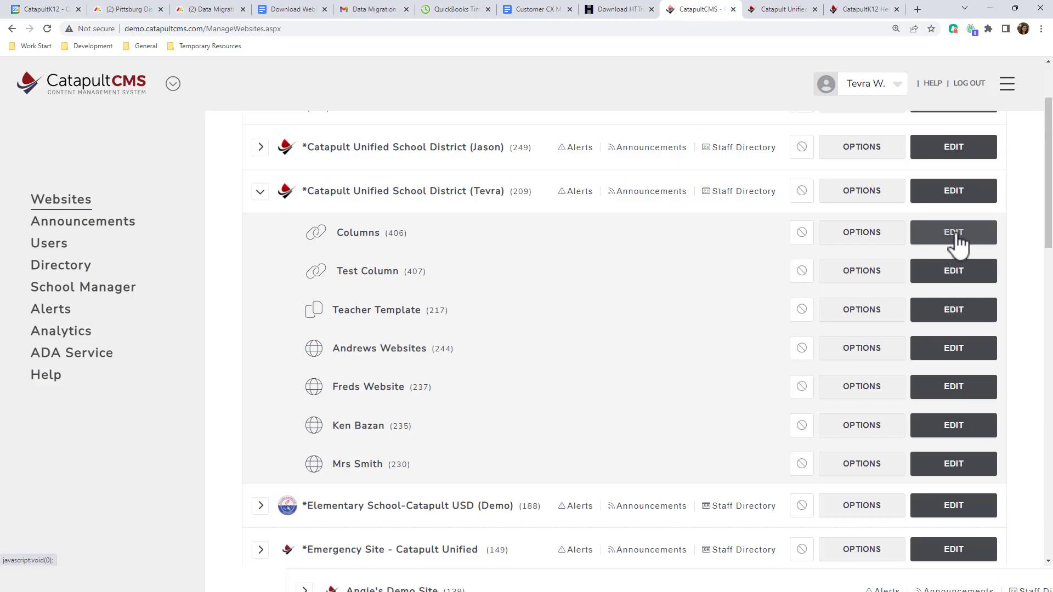
click(863, 202)
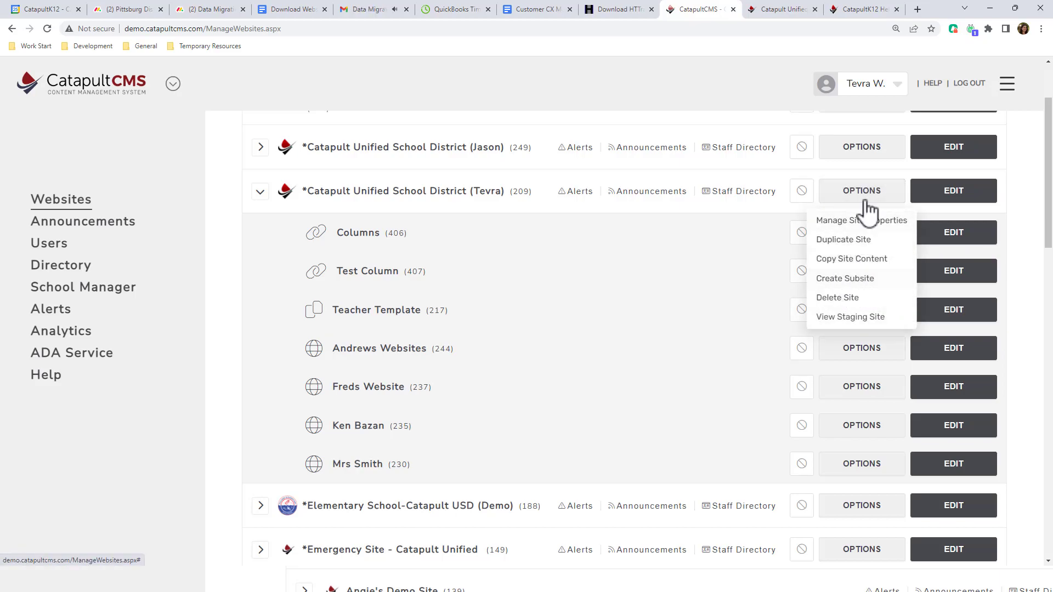
click(862, 202)
click(863, 237)
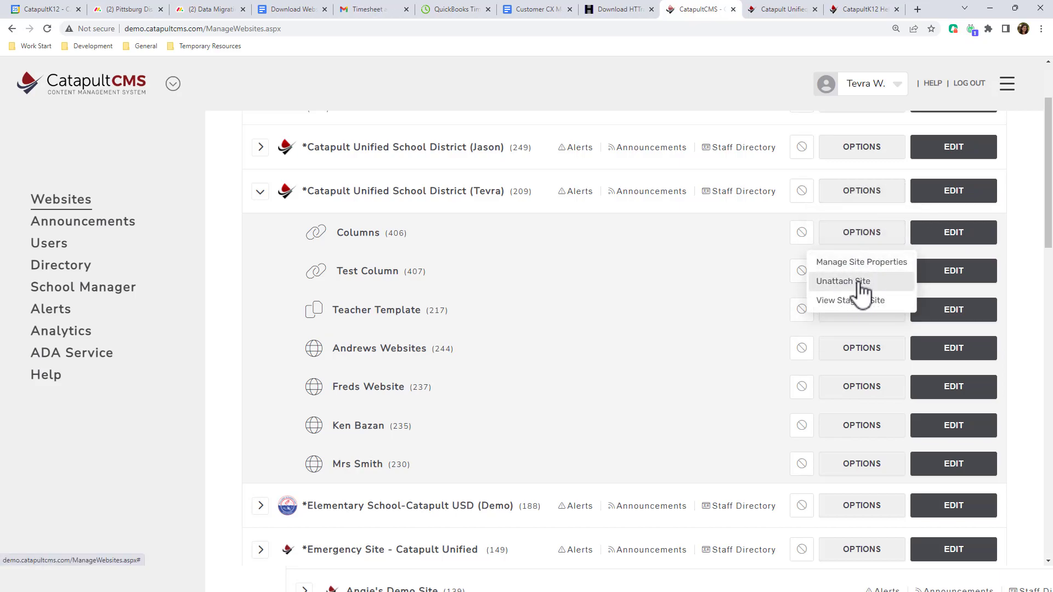
Step: View the staging site of Catapult Unified School District (209) and dismiss its school-year alert
click(863, 202)
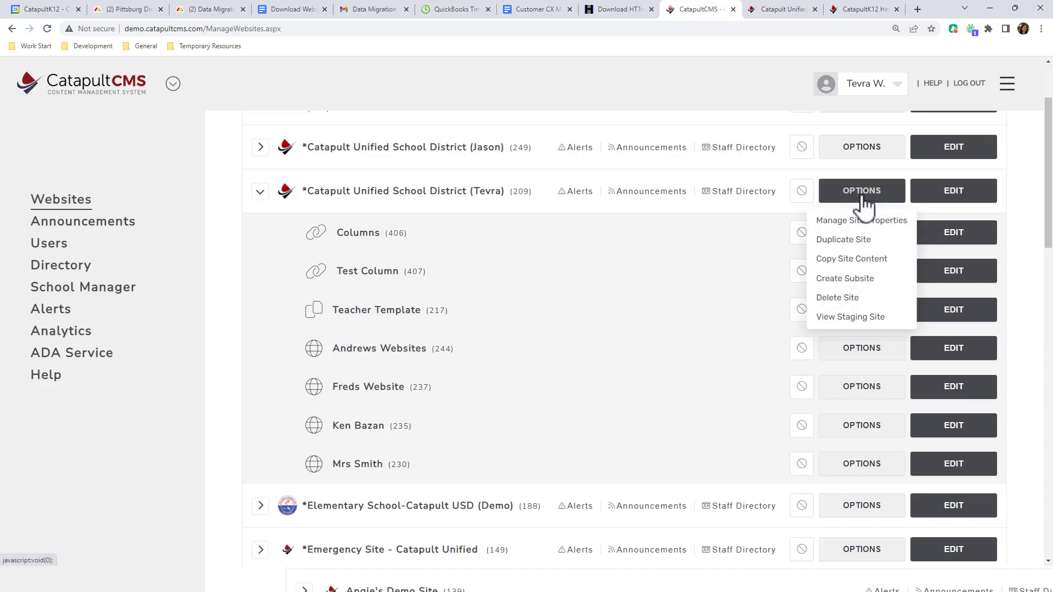
click(841, 319)
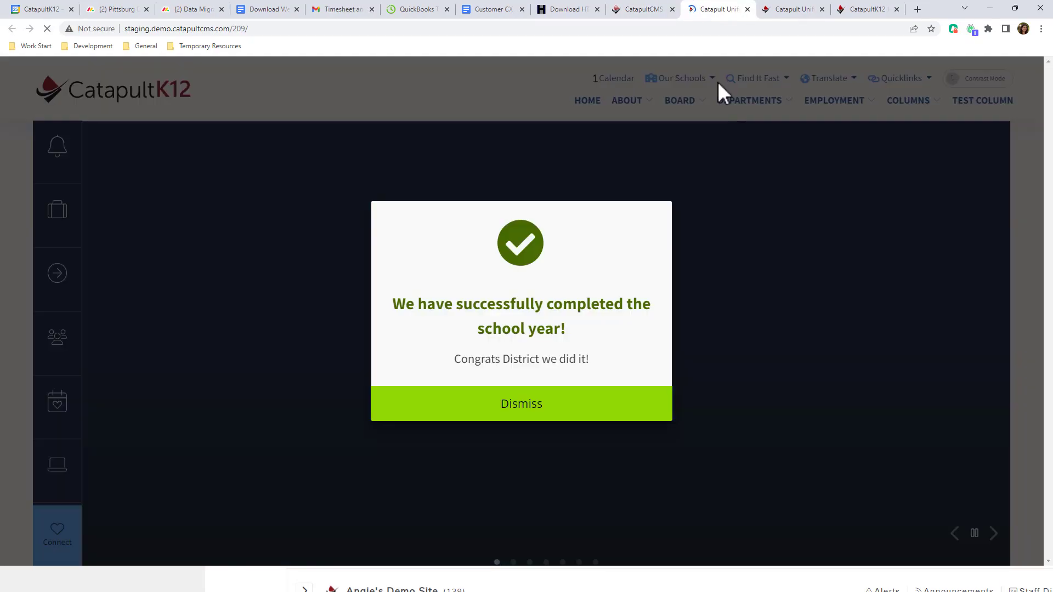
click(584, 416)
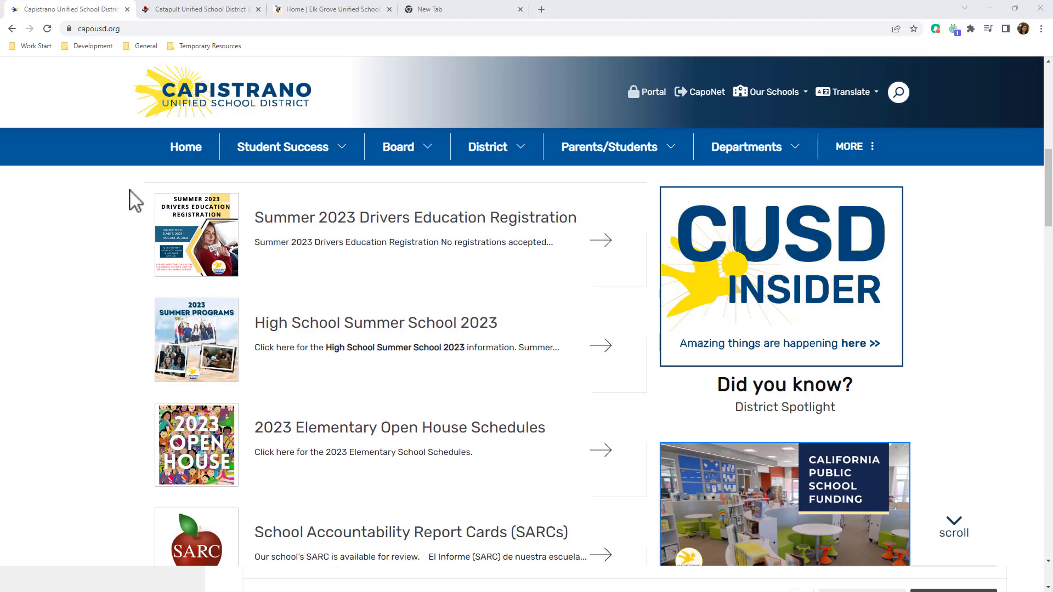
Step: Switch to the Elk Grove Unified School District homepage and examine its dates and announcements layout
click(310, 8)
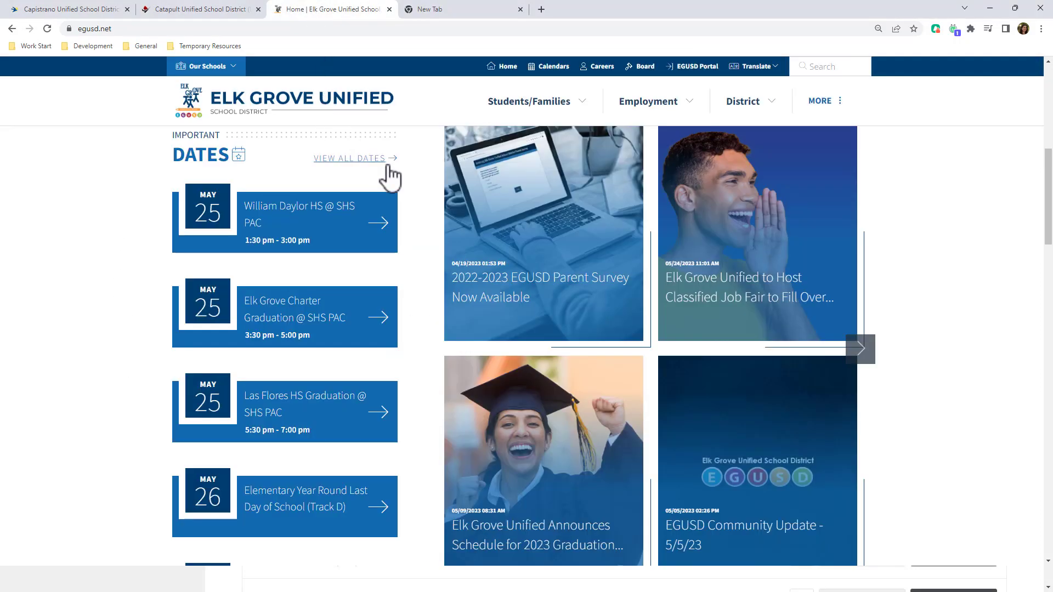
scroll(680, 384, up, 3)
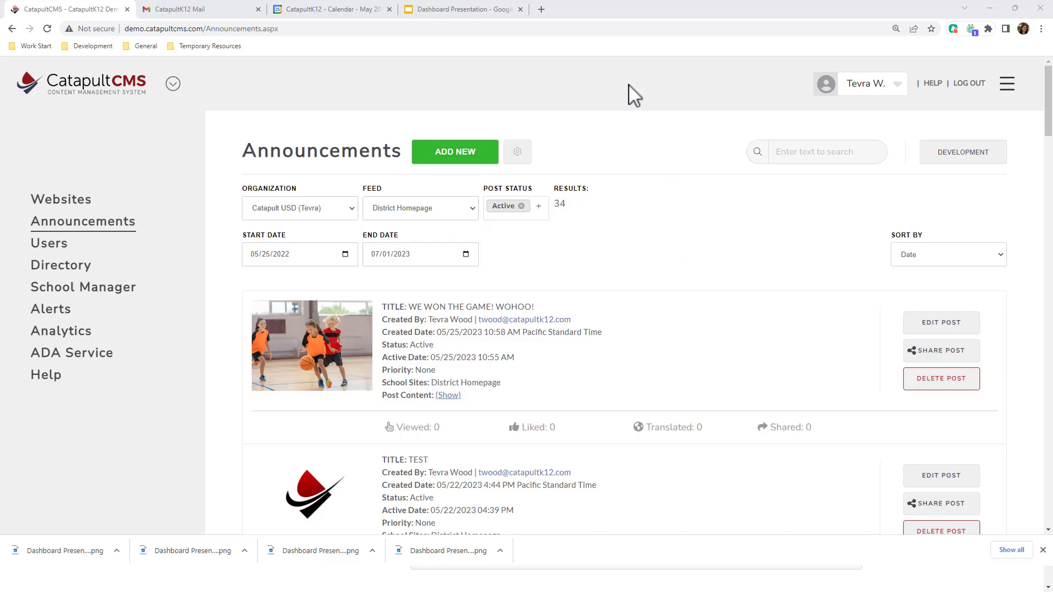
Step: Show the browser full screen, view Manage Groups in the announcements settings and return to the Announcements list
key(F11)
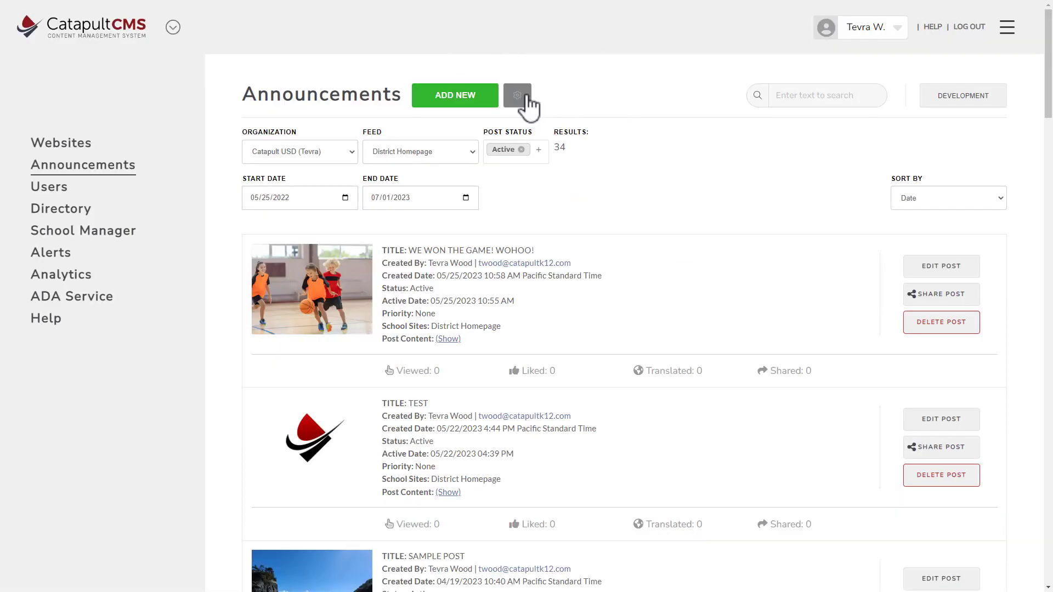
click(520, 97)
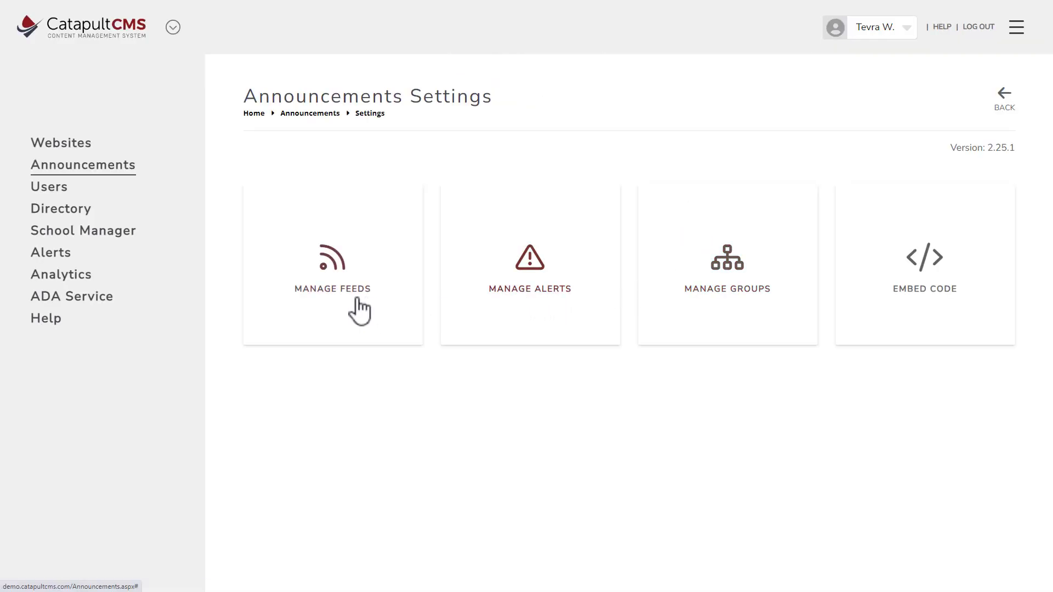
click(690, 312)
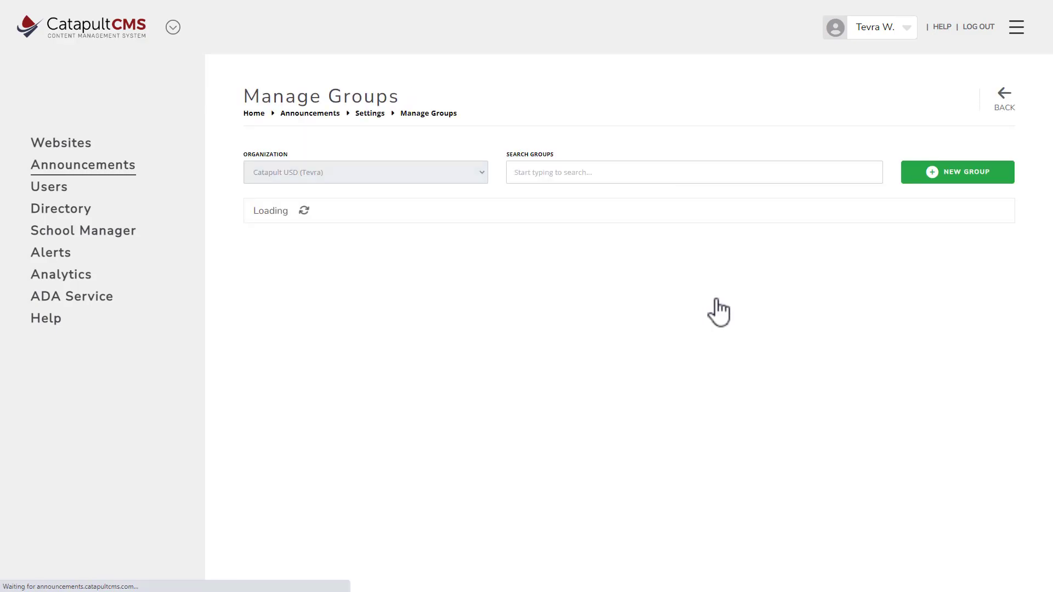
click(300, 114)
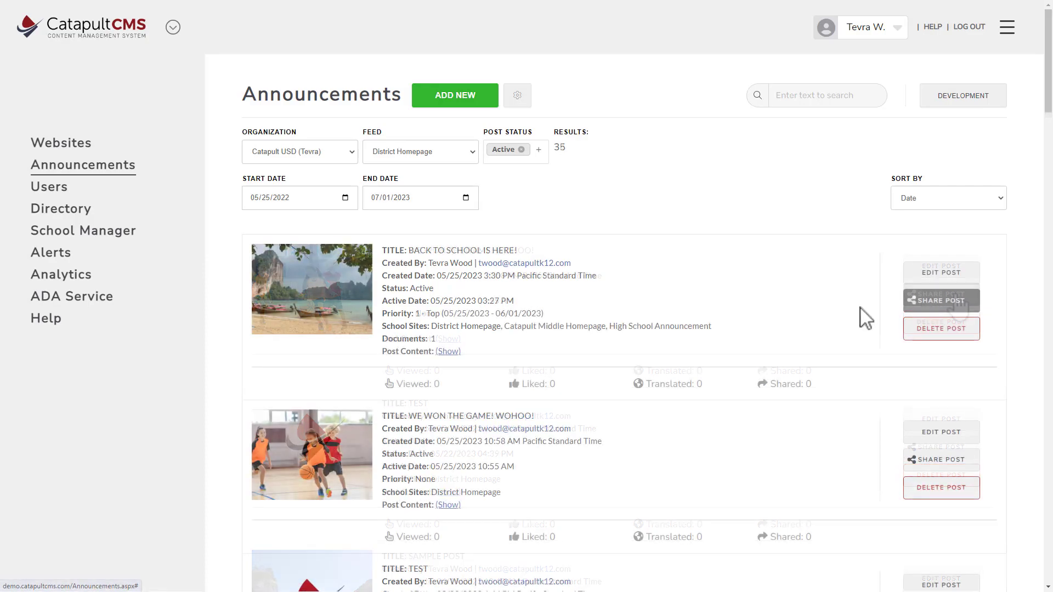
Step: Switch from CatapultCMS to the CatapultCONNECT mass communication product
click(175, 29)
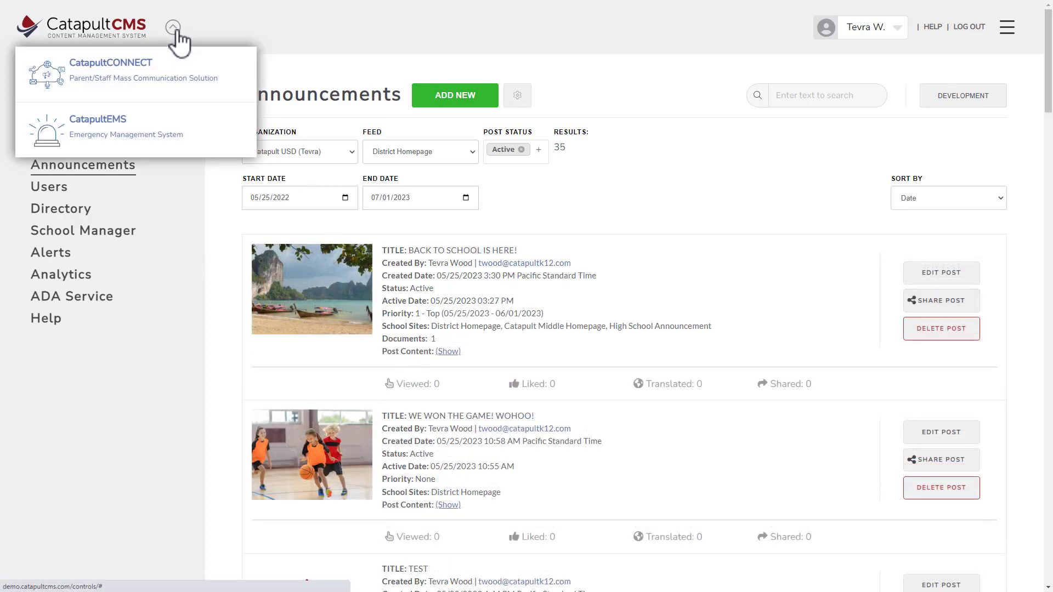
click(148, 82)
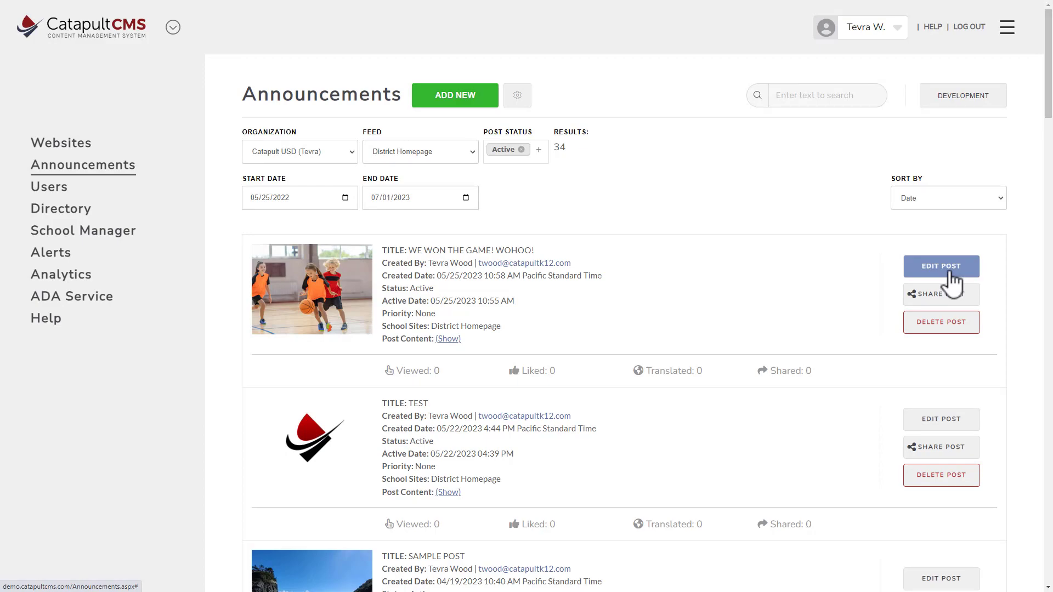
Step: Start a new announcement post and title it "Back to school is here!"
click(460, 98)
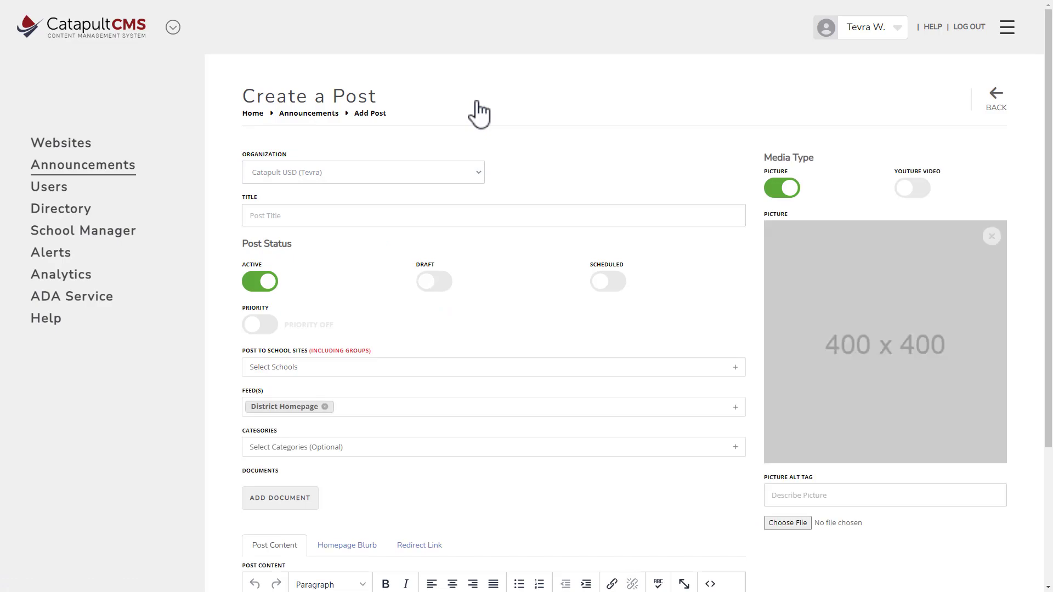
click(398, 210)
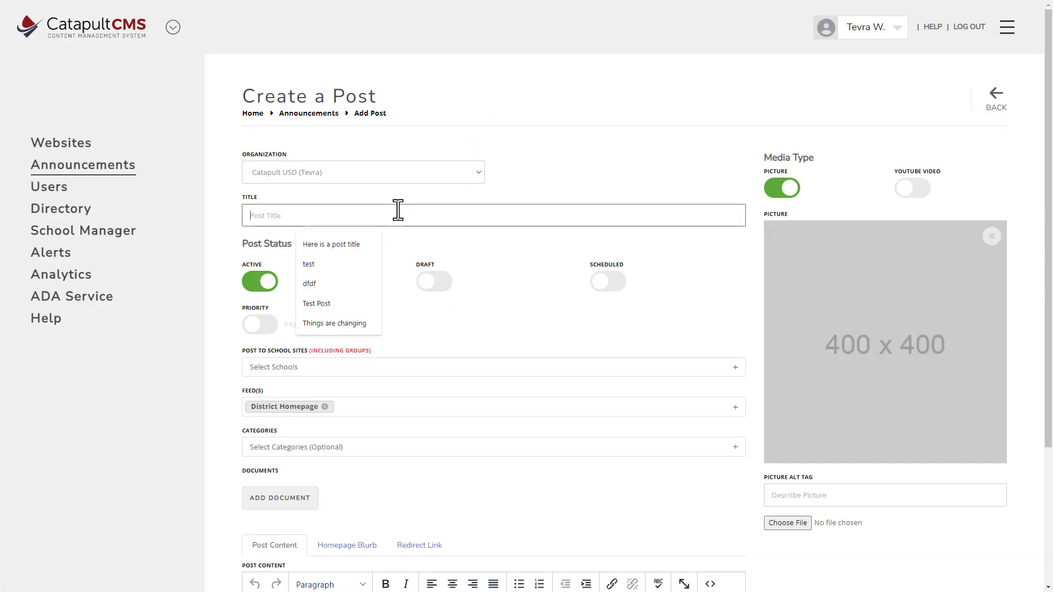
text(Back to schoo)
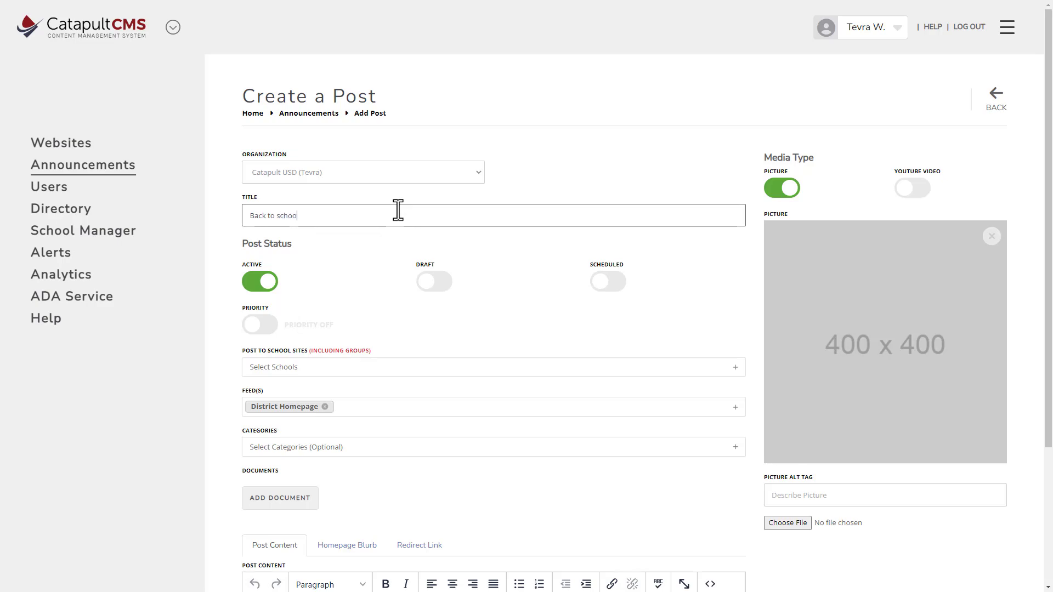
text(l is here!)
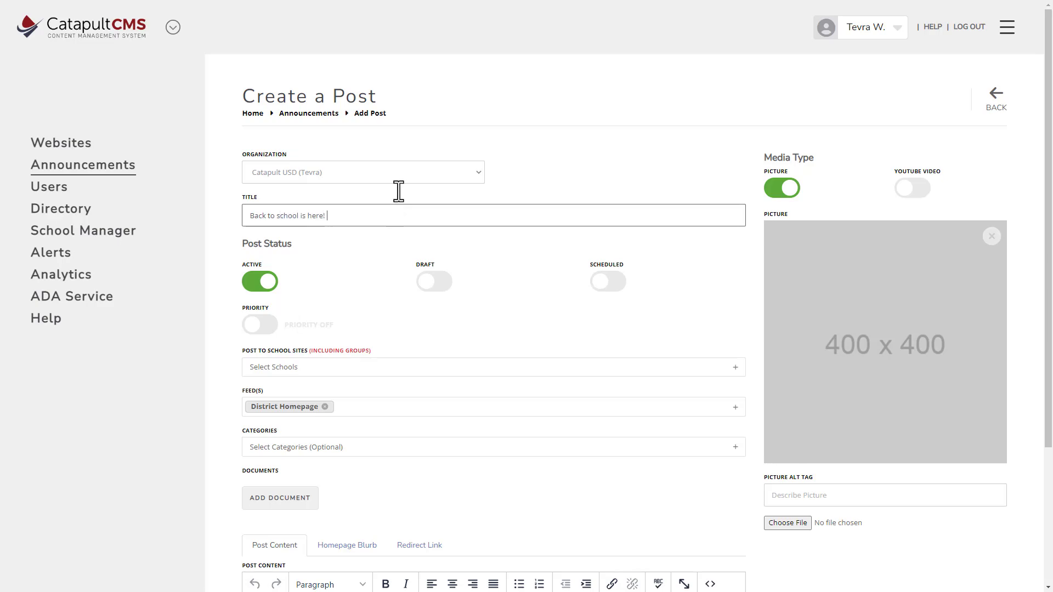
Step: Set the post status to Scheduled with priority on and pick an archive date
click(603, 281)
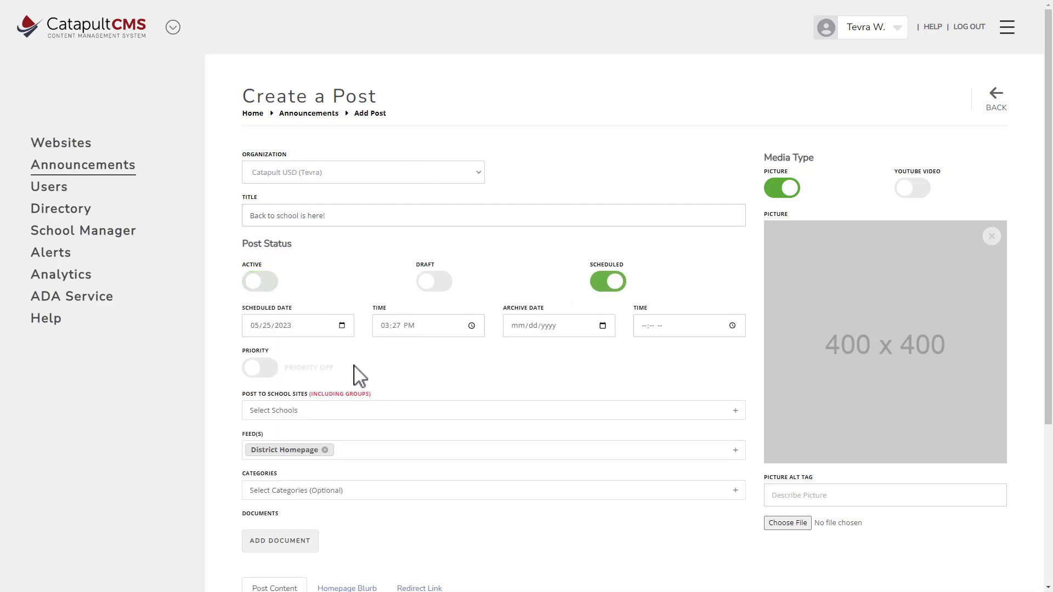
click(262, 373)
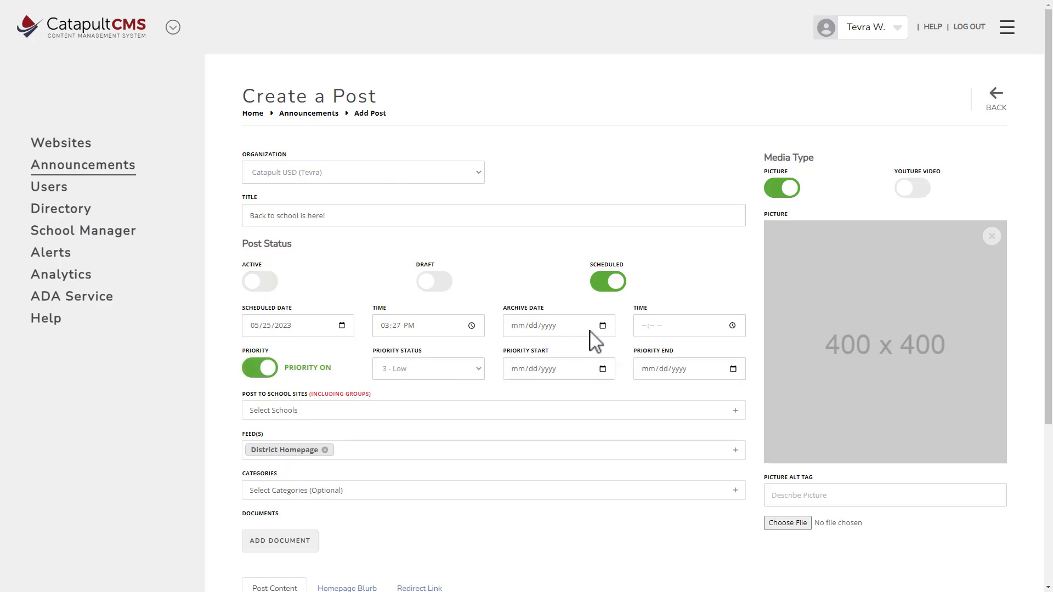
click(603, 326)
click(586, 459)
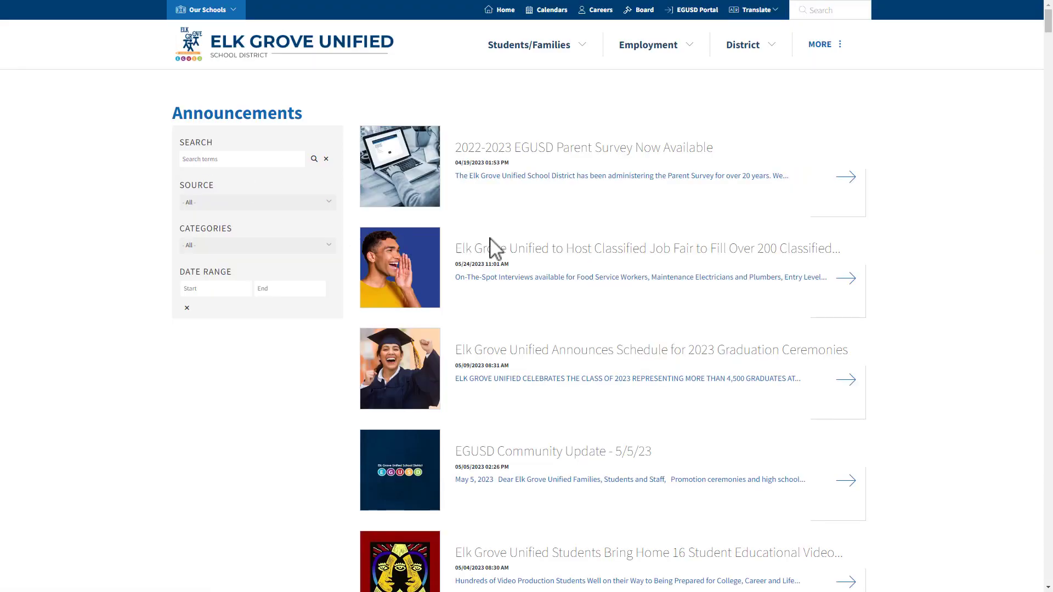
Step: View the category filter choices on the Elk Grove Unified announcements page
click(313, 245)
click(223, 330)
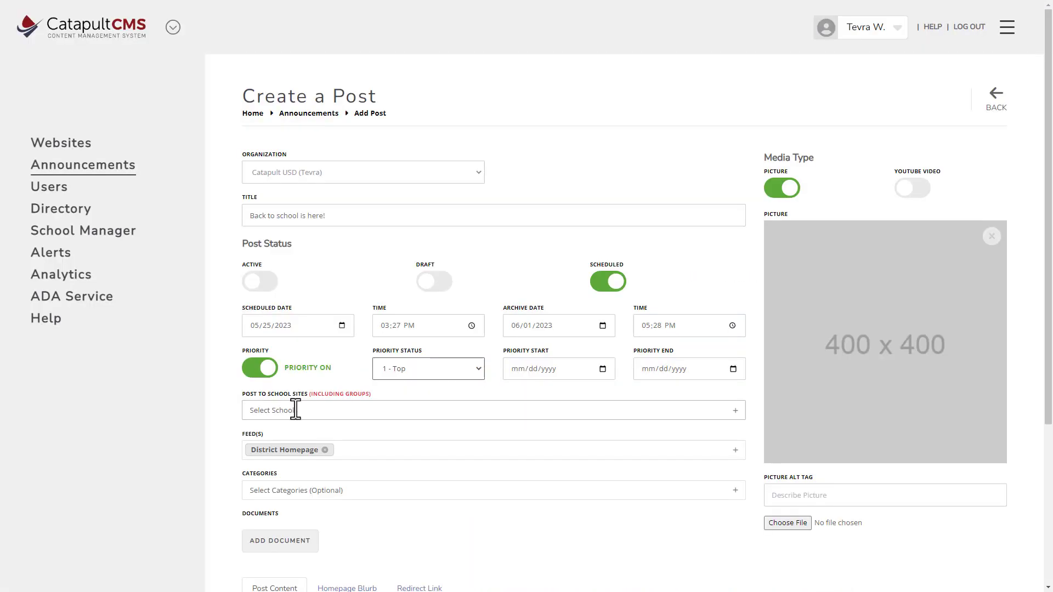
Step: Select all school sites and groups as the places where the Back to school post appears
click(295, 410)
click(292, 436)
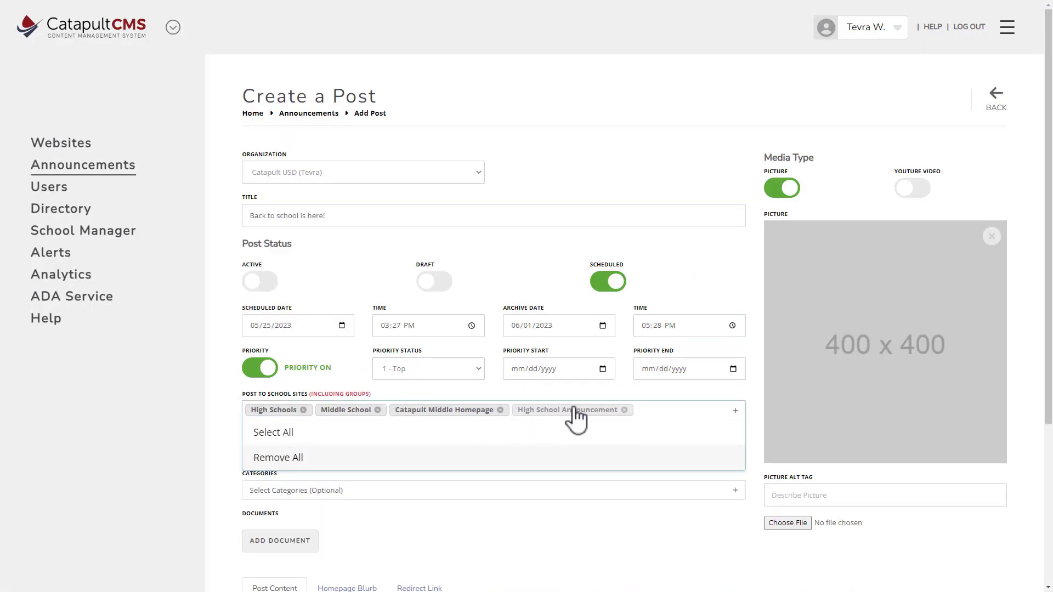
click(517, 394)
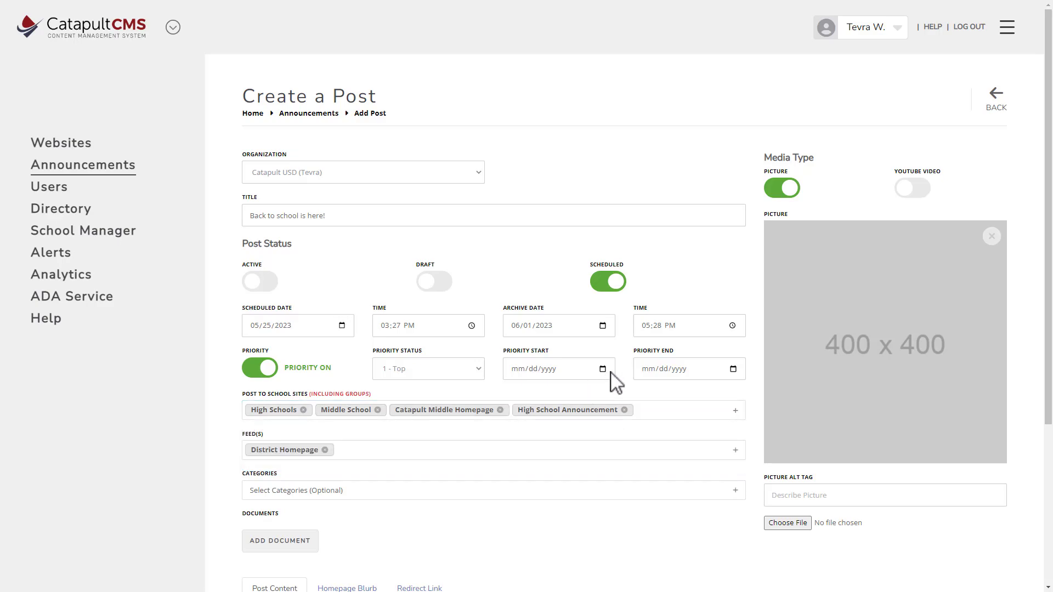
Step: Set the post's priority period from 05/25/2023 to 06/01/2023, keeping priority on at status 1 - Top
click(261, 375)
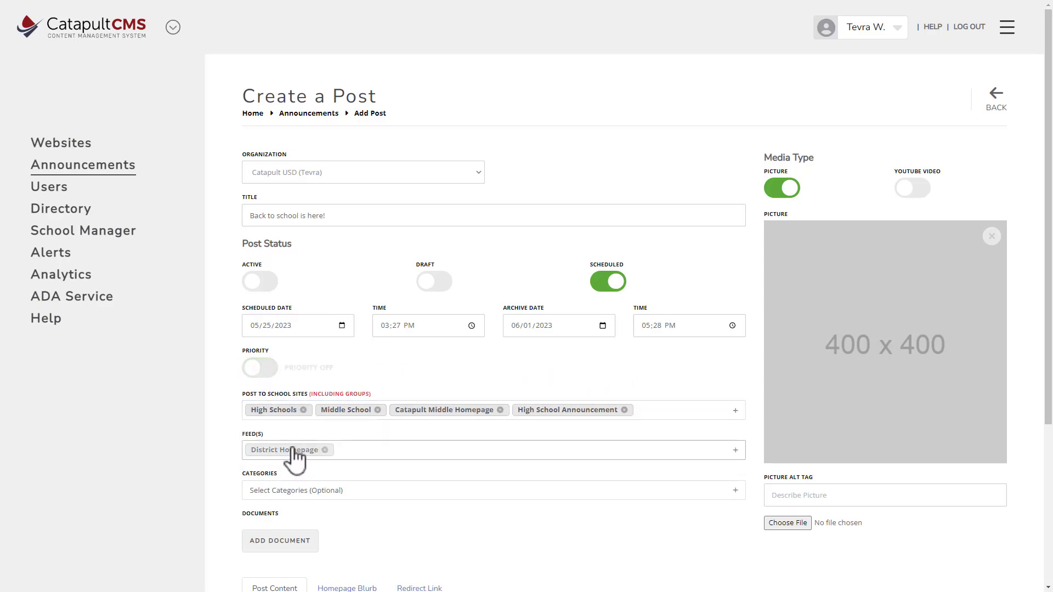
click(256, 369)
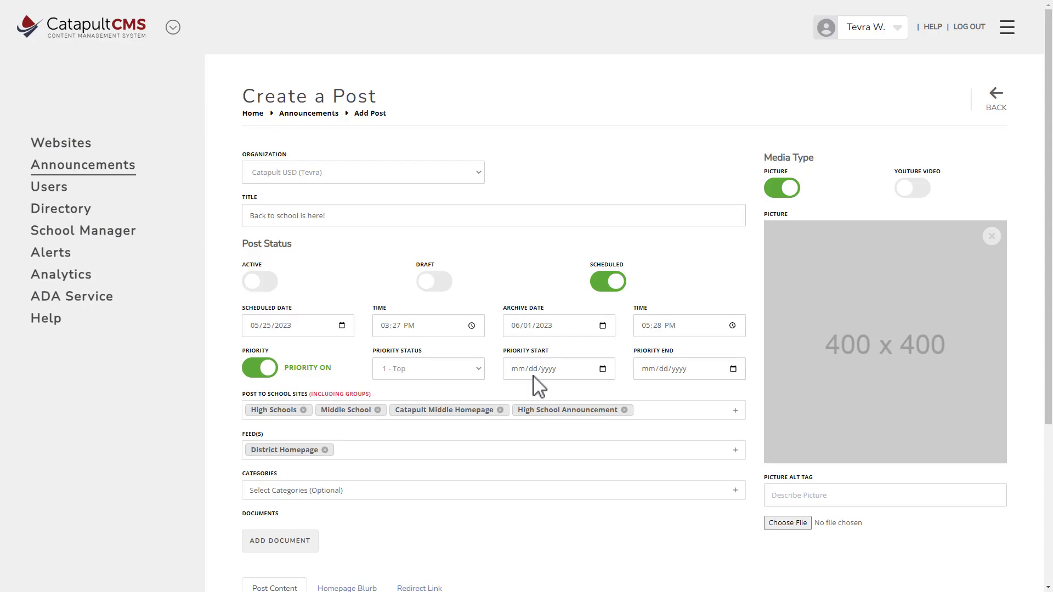
click(603, 369)
click(585, 484)
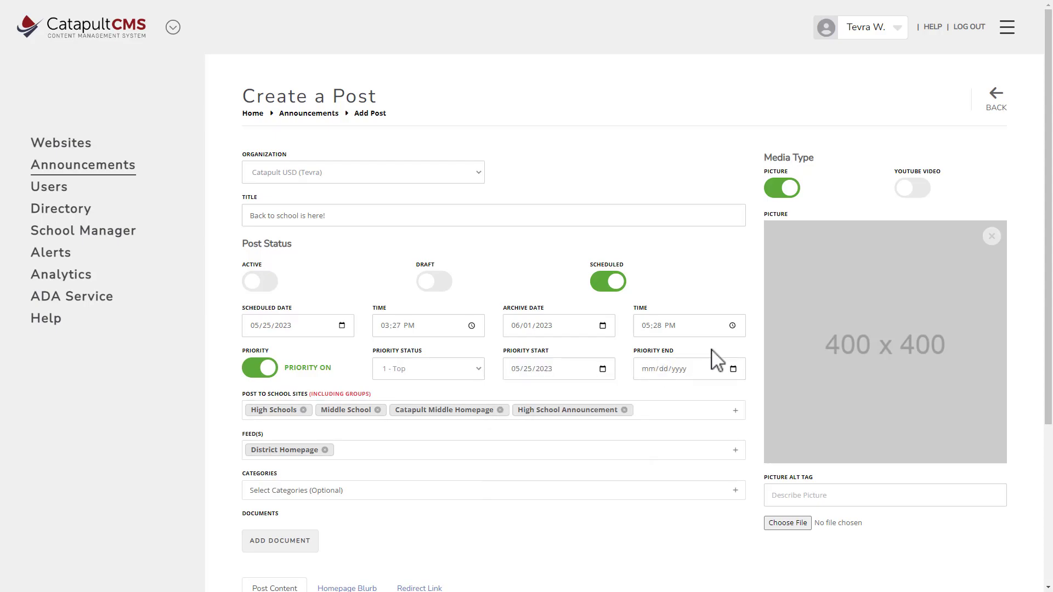
click(733, 369)
click(715, 501)
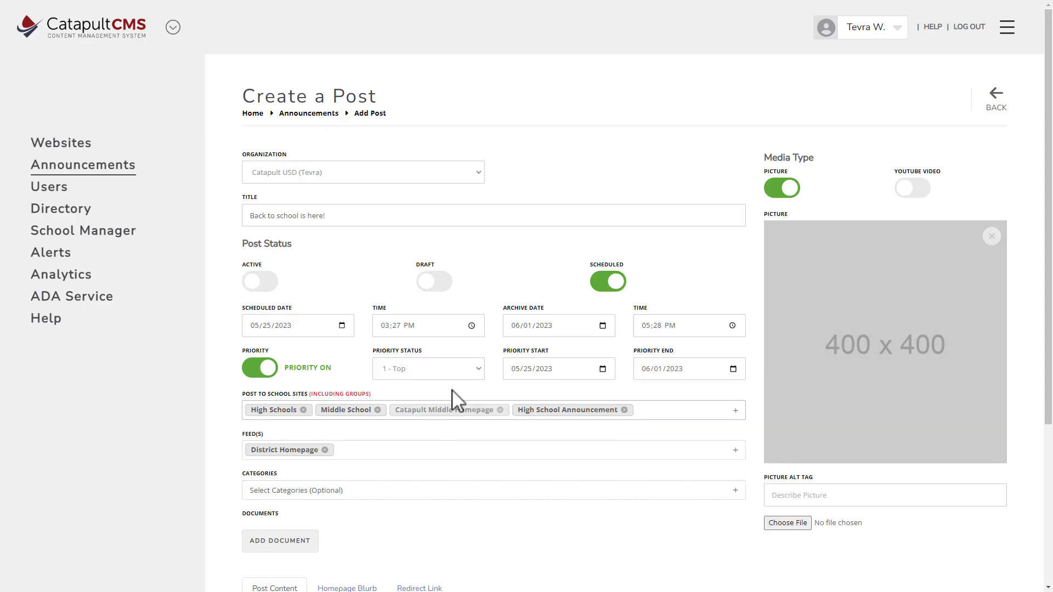
click(442, 373)
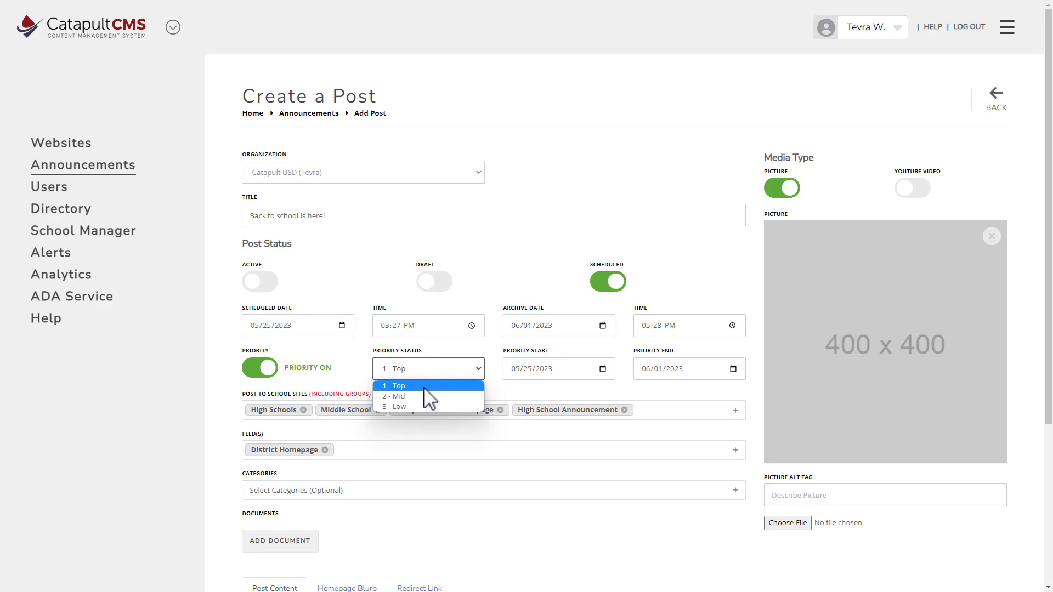
click(356, 378)
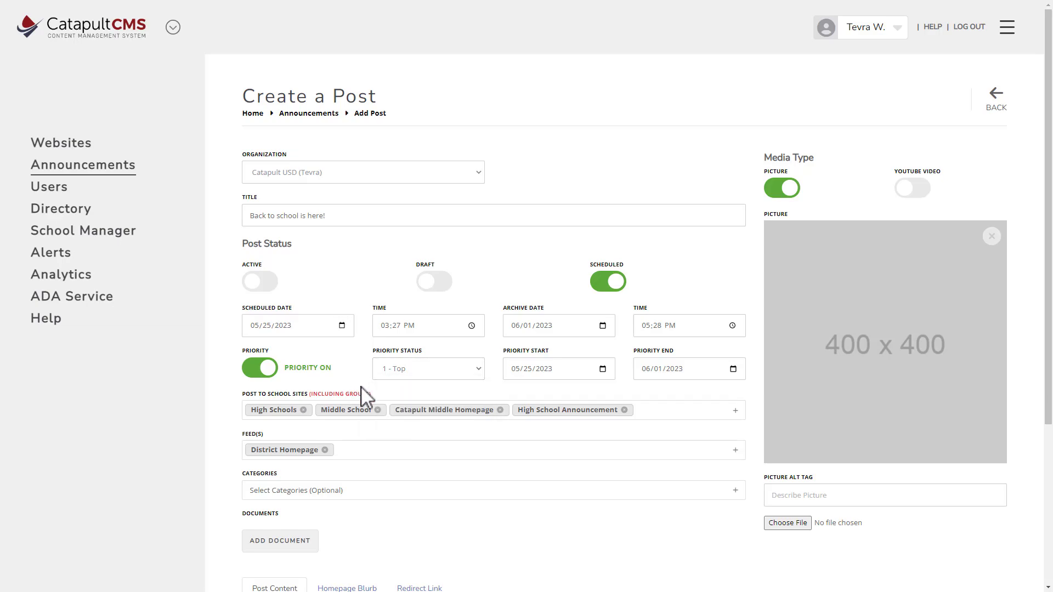
Step: Assign the Board category to the post
scroll(362, 391, down, 1)
scroll(362, 388, down, 1)
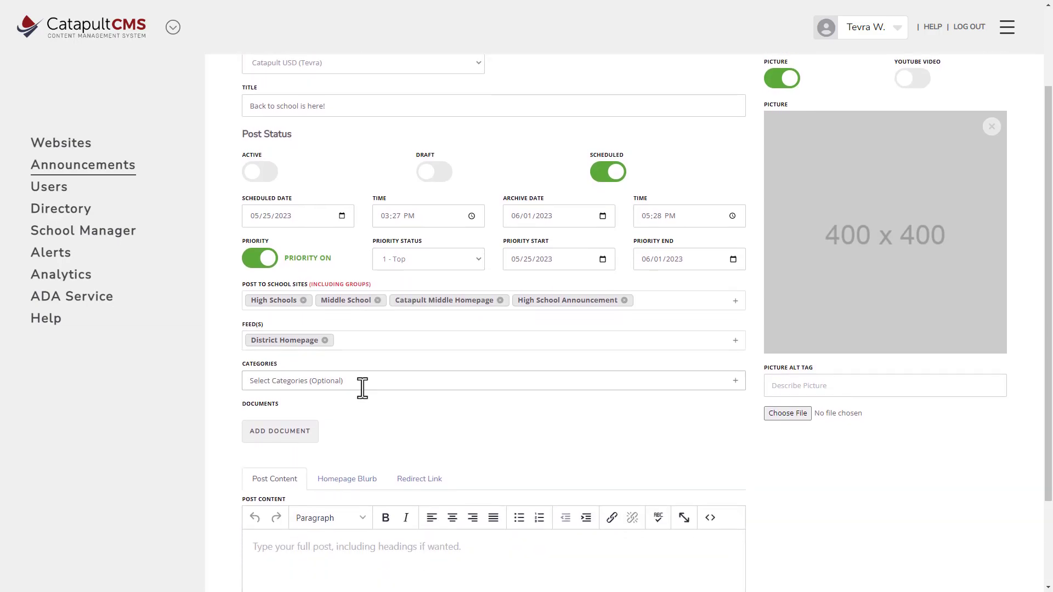
scroll(362, 388, down, 1)
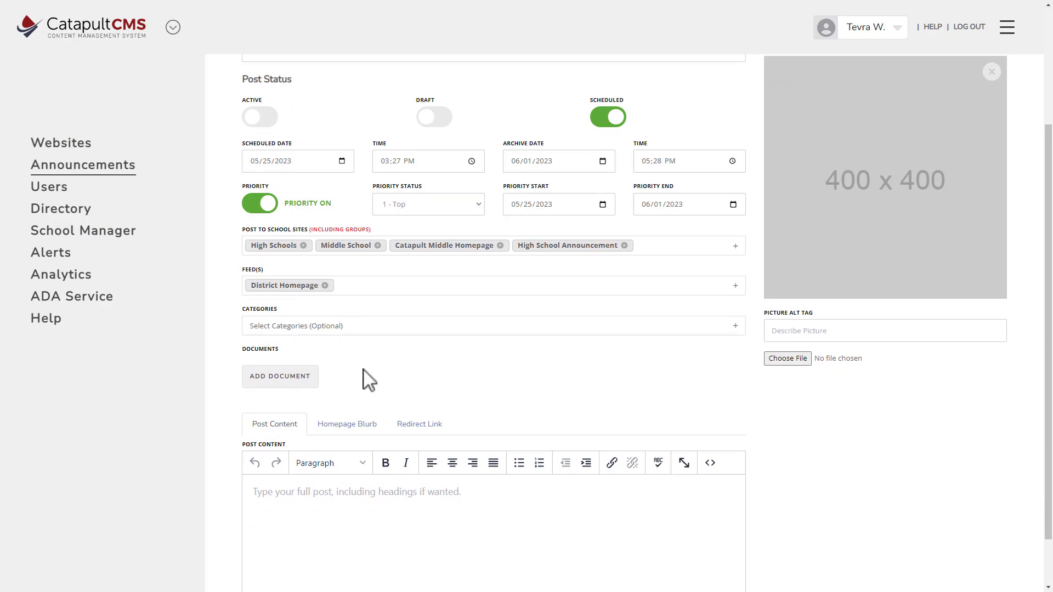
click(345, 326)
click(269, 374)
click(228, 348)
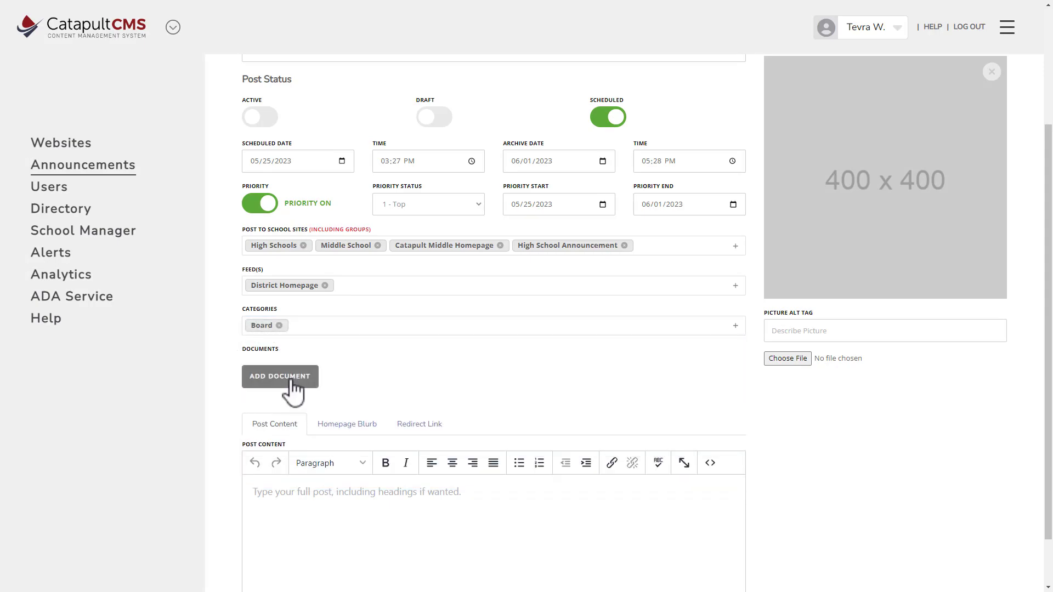
Step: Attach 2010 ADA Standards for Accessible Design.pdf to the post with the title "Flyer for ADA" and save the document
click(294, 378)
double_click(130, 90)
click(393, 390)
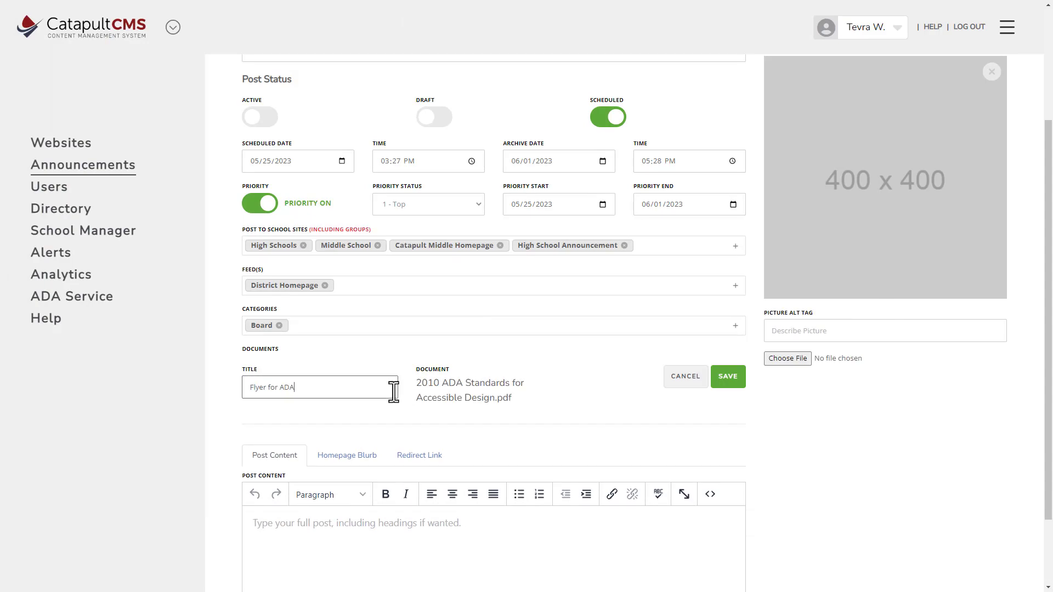
click(729, 376)
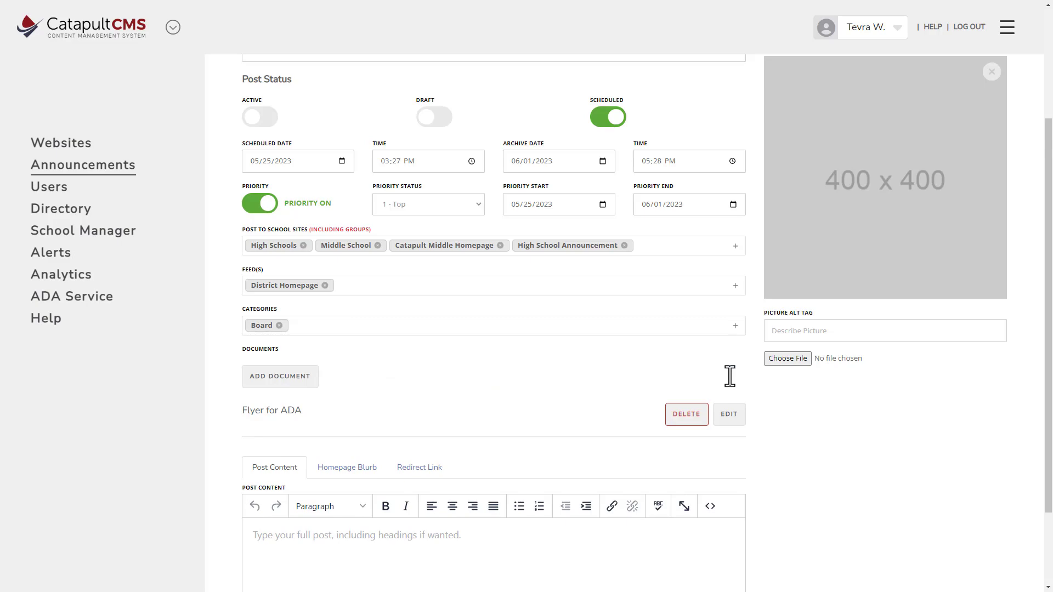
Step: Enter "Welcome back to school today!" as the post content and "This is what will show on your homepage!" as the homepage blurb
click(324, 550)
text(Welcome back to school today!)
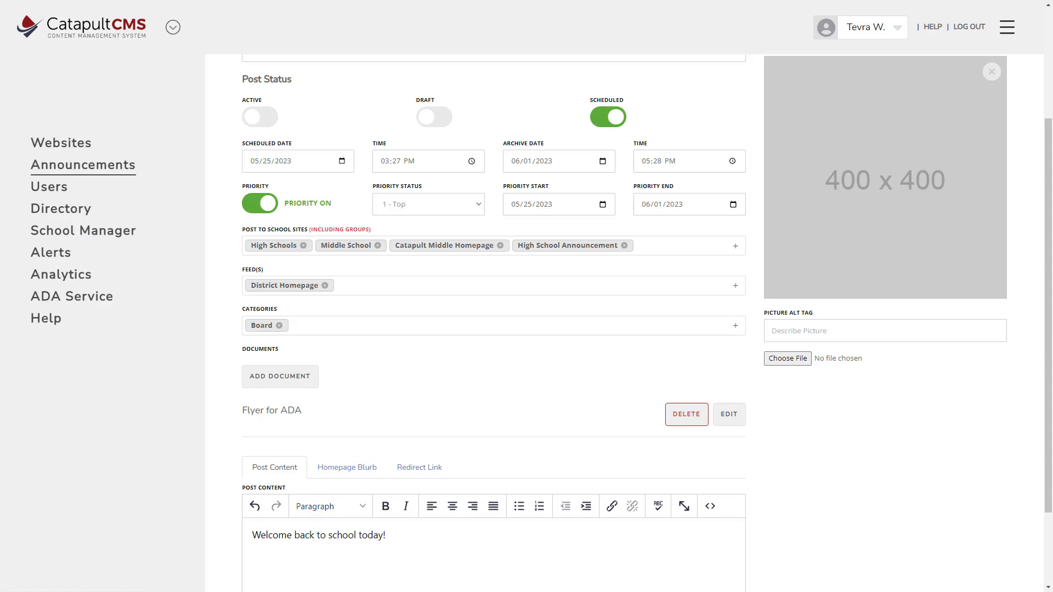
scroll(346, 480, down, 2)
click(348, 360)
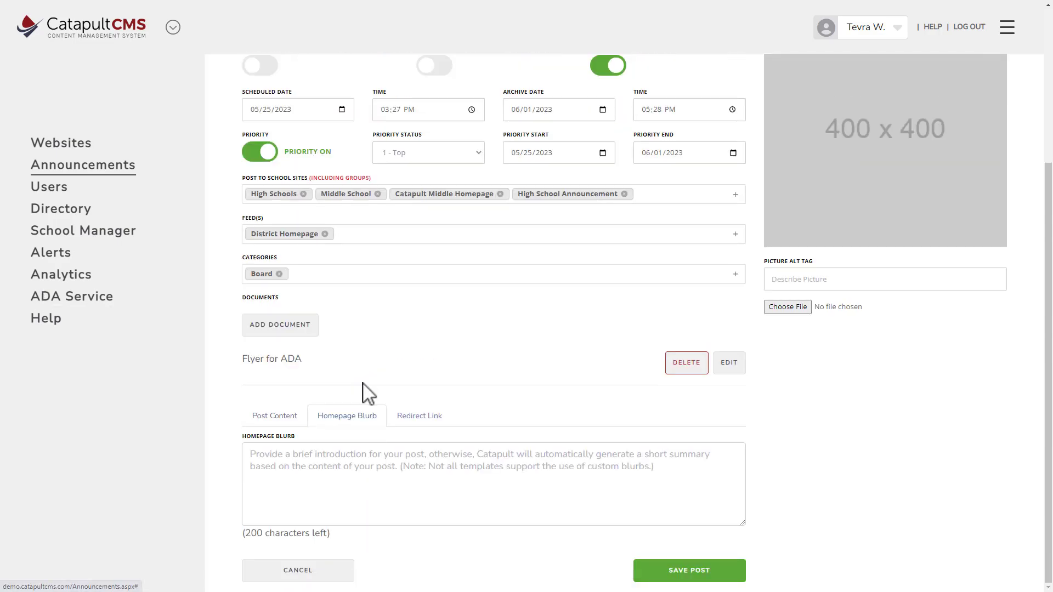
click(342, 472)
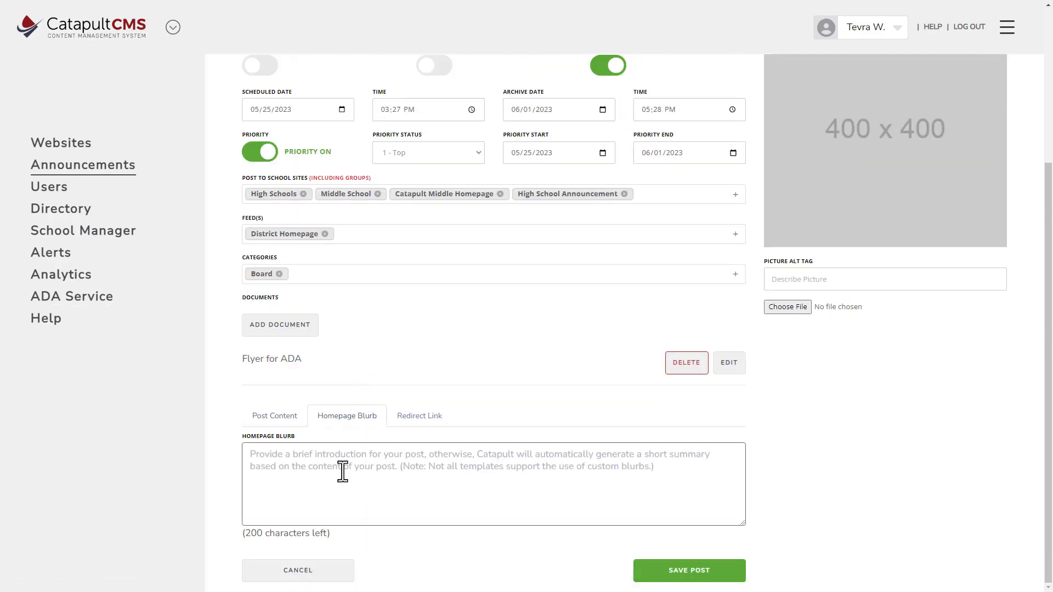
text(This is what will show)
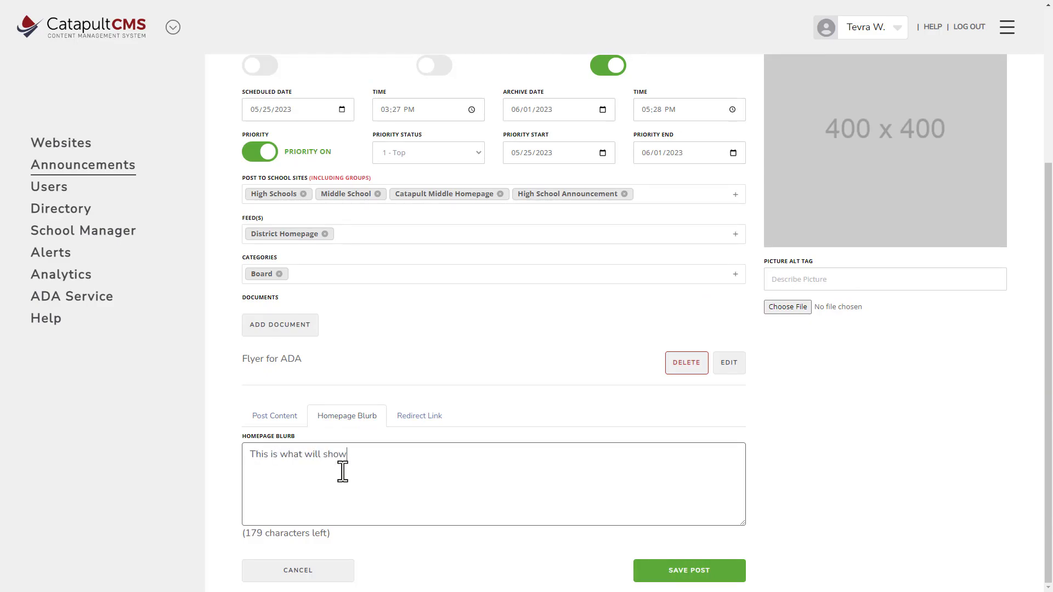
text( on your homepage!)
Step: View the Redirect Link option for the post and return to the post content
click(418, 417)
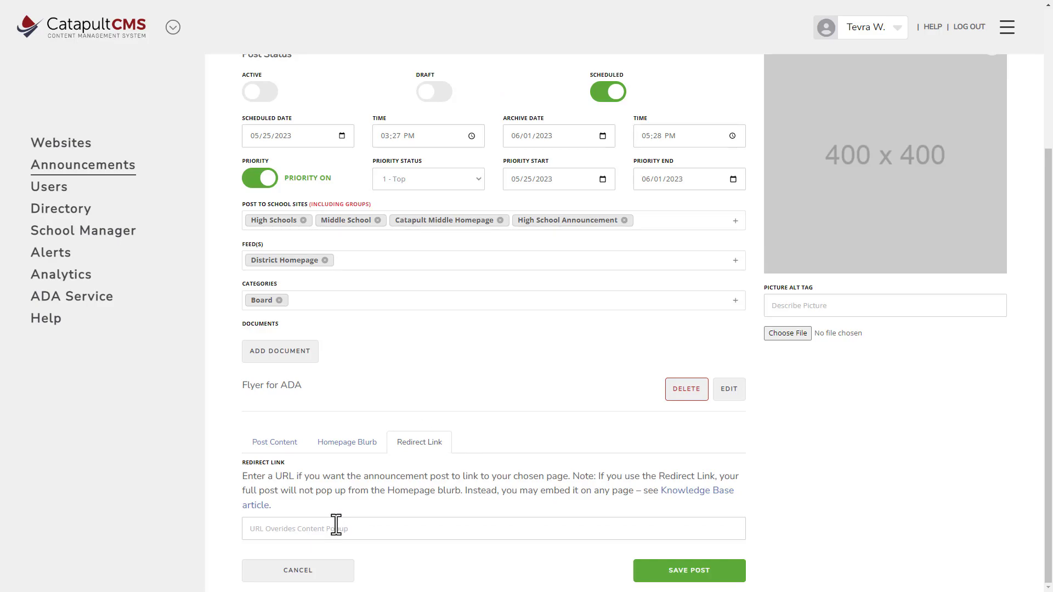
click(283, 448)
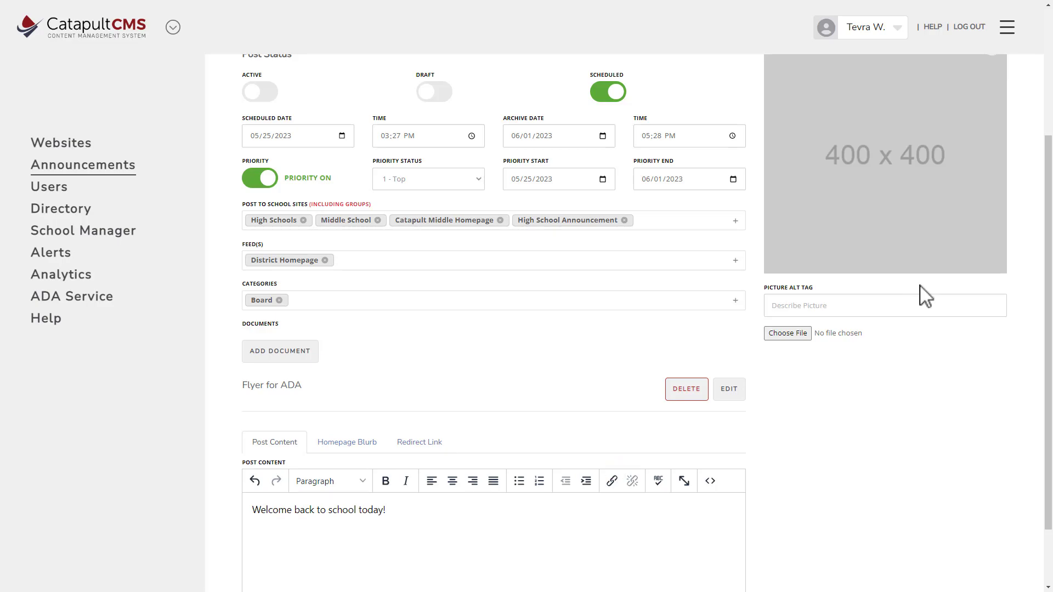
Step: Add the tonsai picture from the Pictures folder, shift its square crop slightly to the left and save the image
scroll(889, 275, up, 2)
click(893, 262)
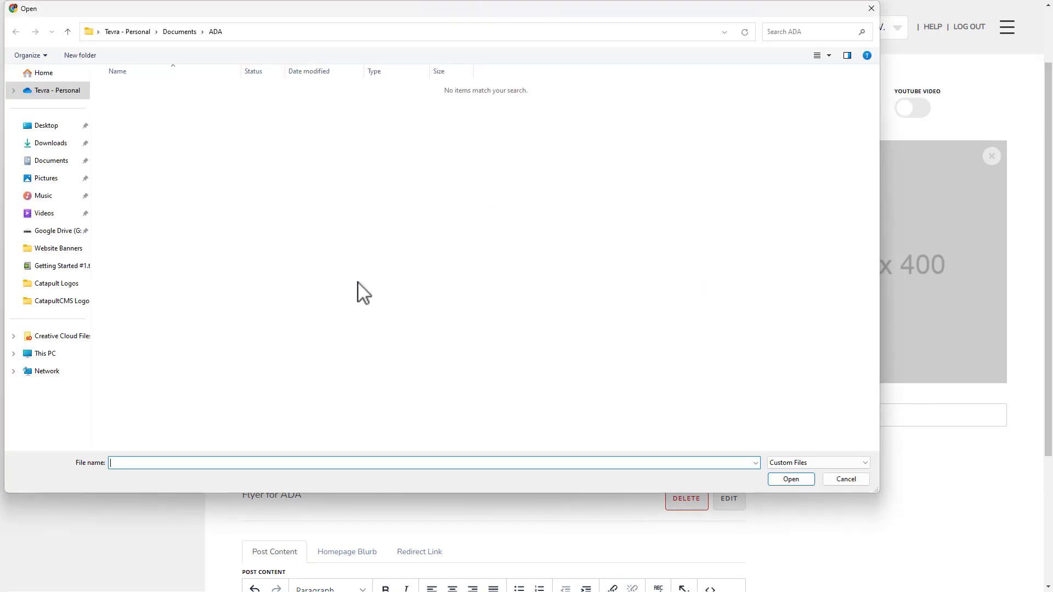
click(34, 178)
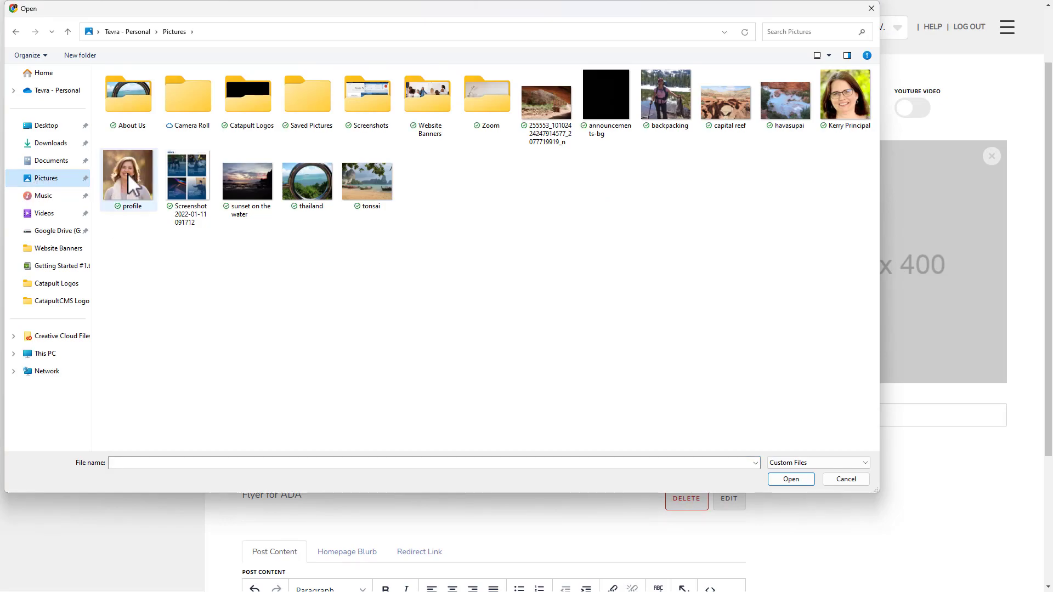
double_click(357, 179)
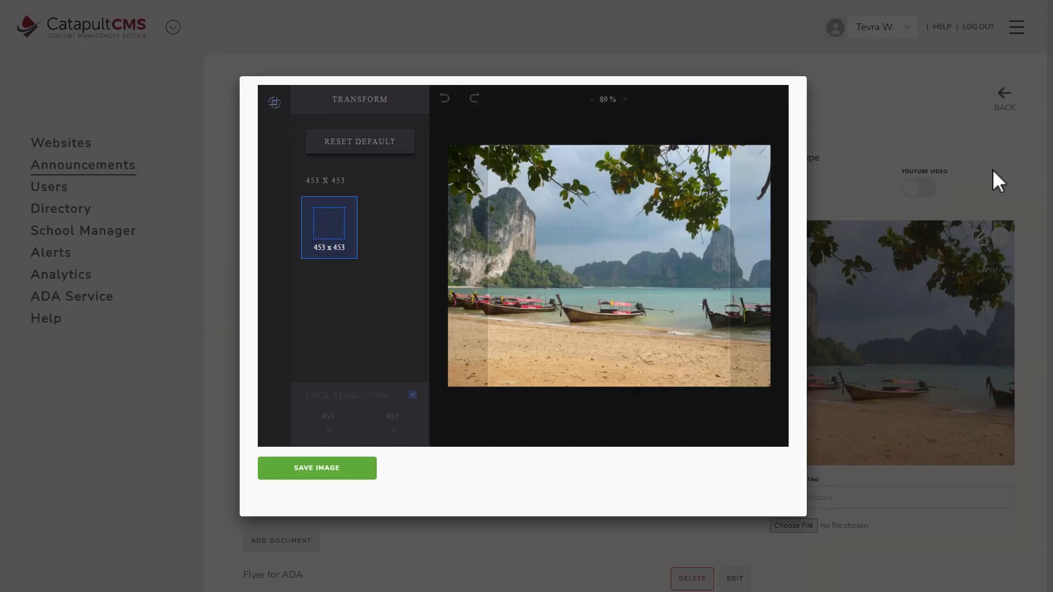
drag(619, 254, 602, 254)
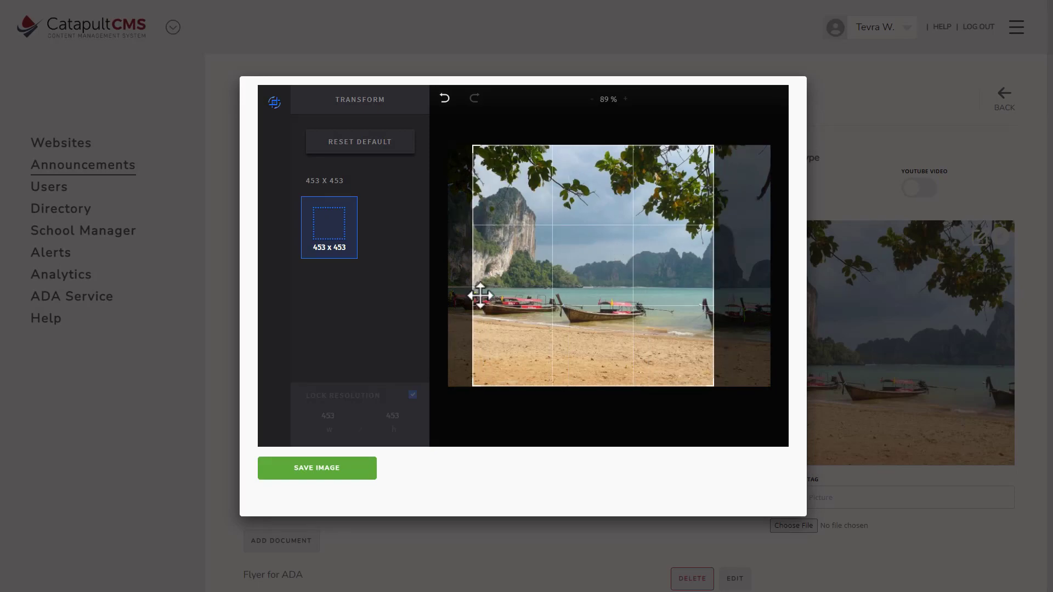
click(315, 469)
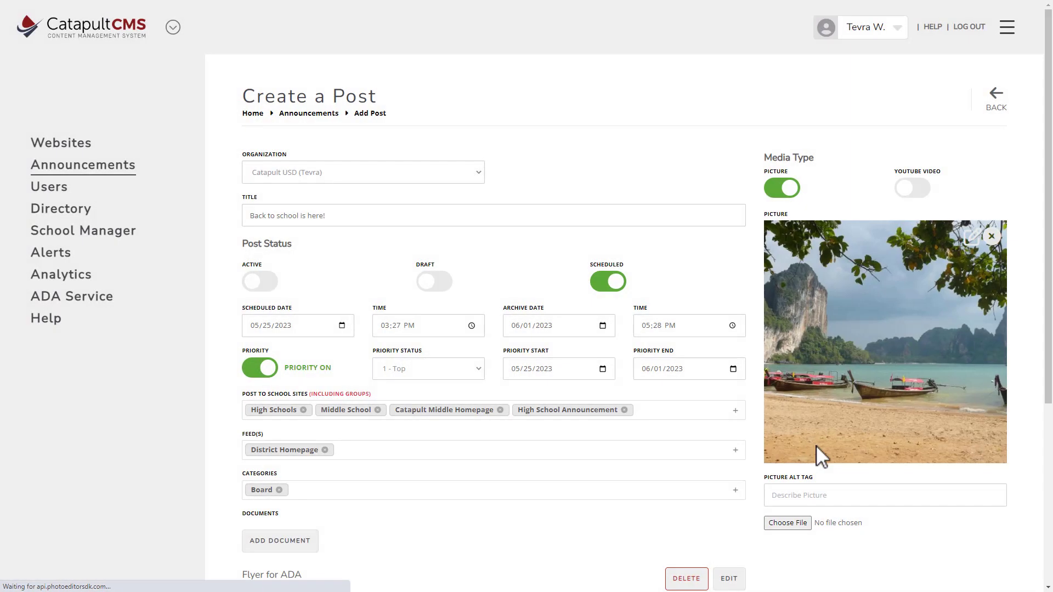
Step: Set the picture's alt tag to "boats on the beach"
click(831, 497)
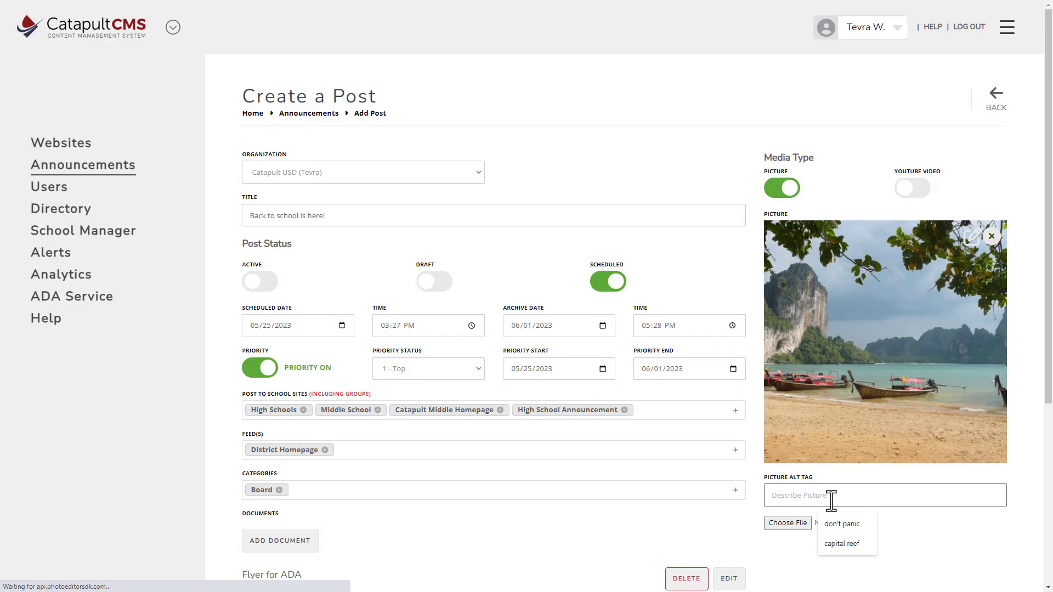
text(boats)
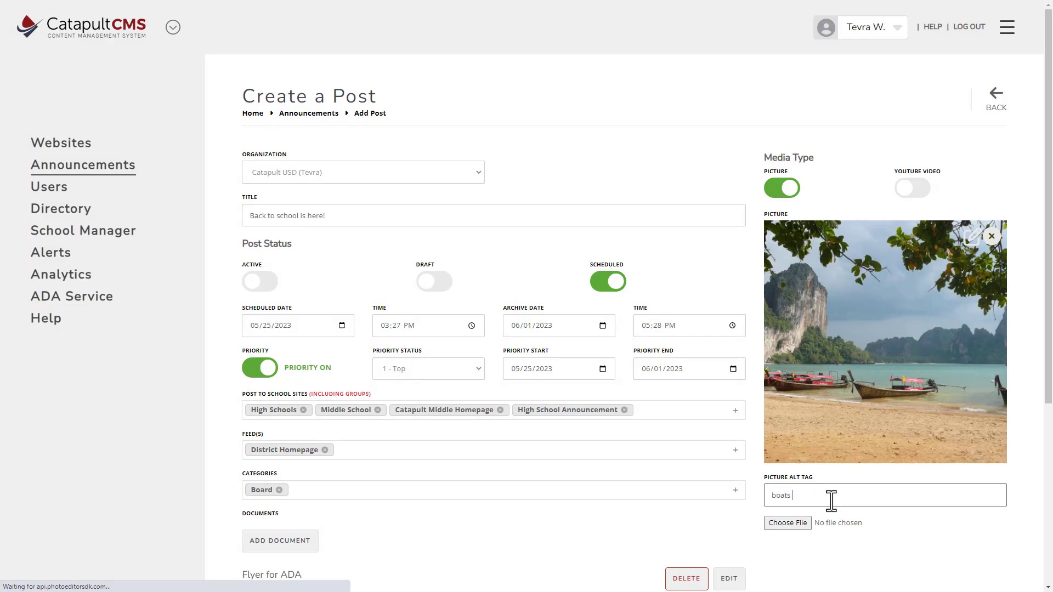
text( on the beach)
Step: Save the post and accept replacing the custom homepage blurb with a truncated version of the post content
scroll(799, 480, down, 3)
scroll(790, 482, up, 2)
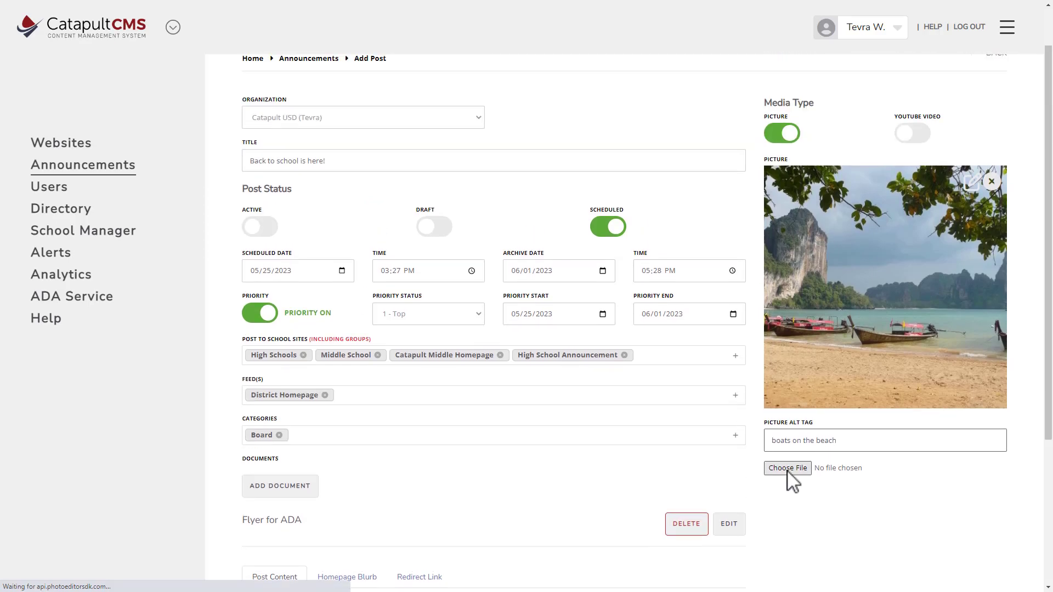
scroll(794, 481, down, 4)
click(701, 580)
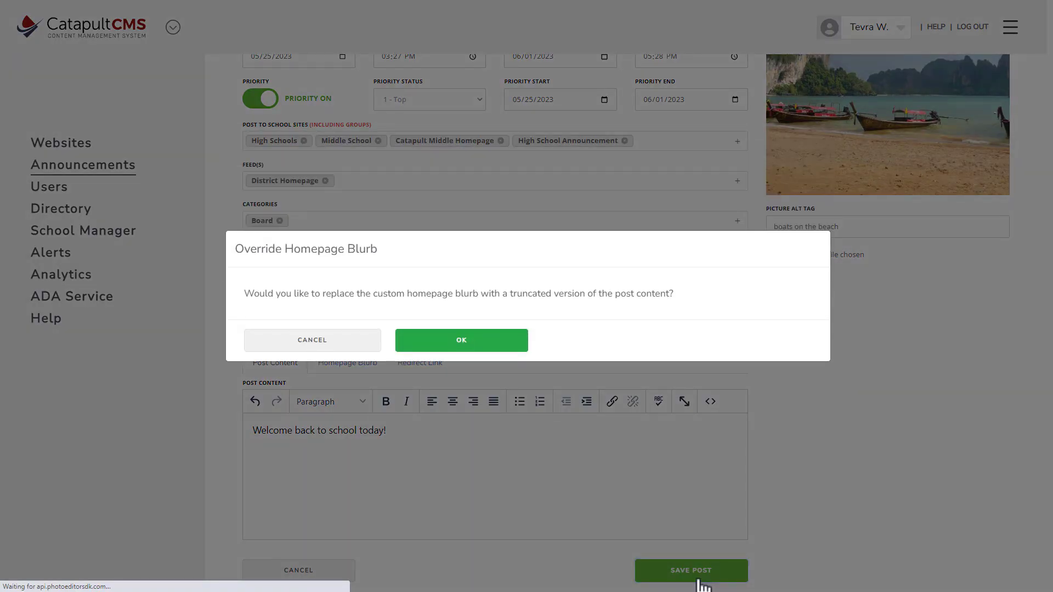
click(470, 343)
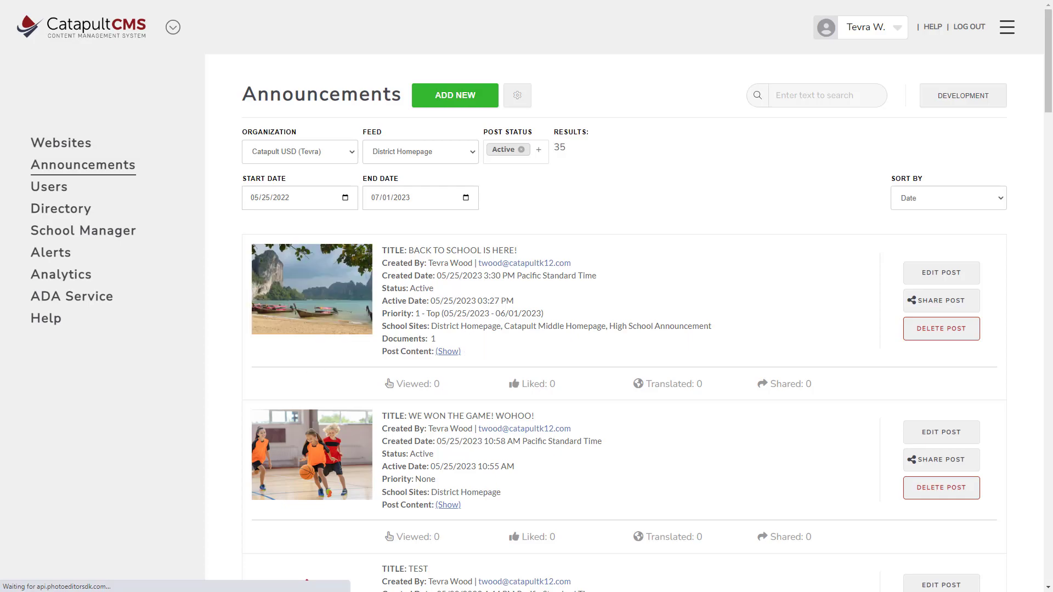
Step: View the sharing options for the Back to school post and return to the Announcements list
click(924, 301)
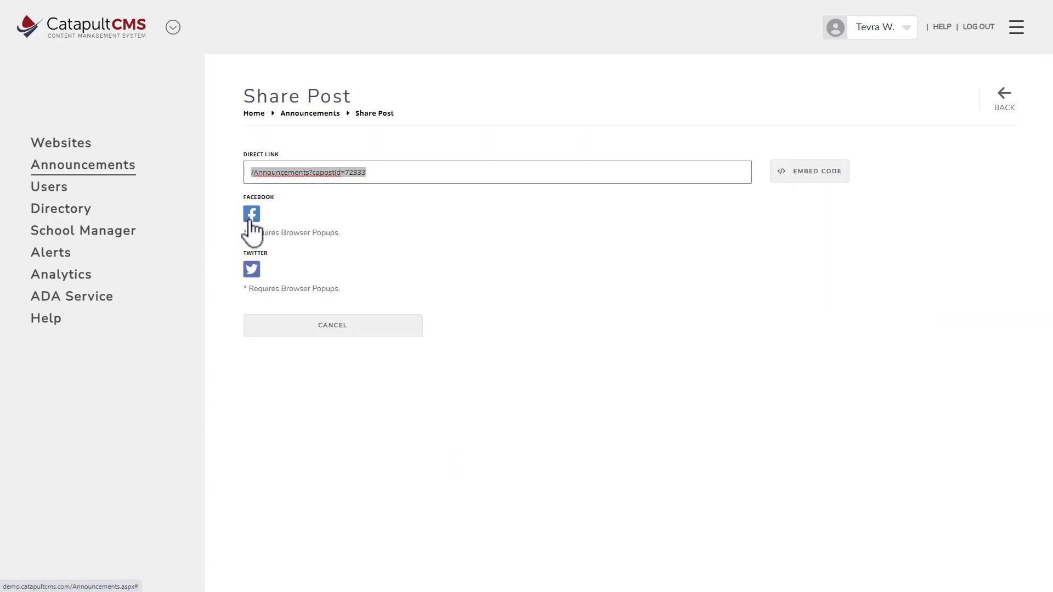
click(309, 115)
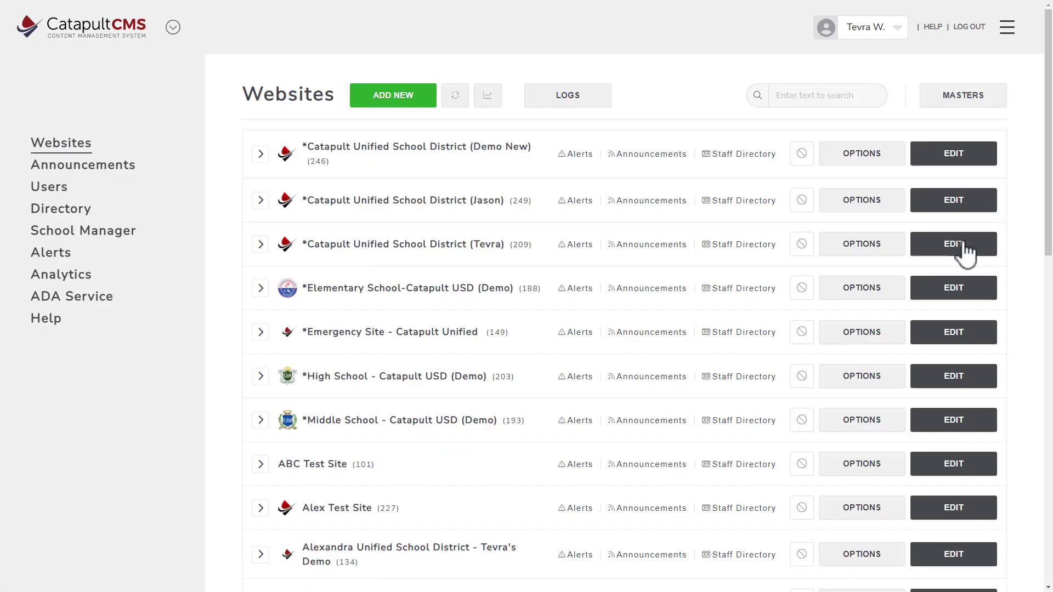
Step: Open the district website for editing and set the style of its home page announcements element to Blog View
click(963, 244)
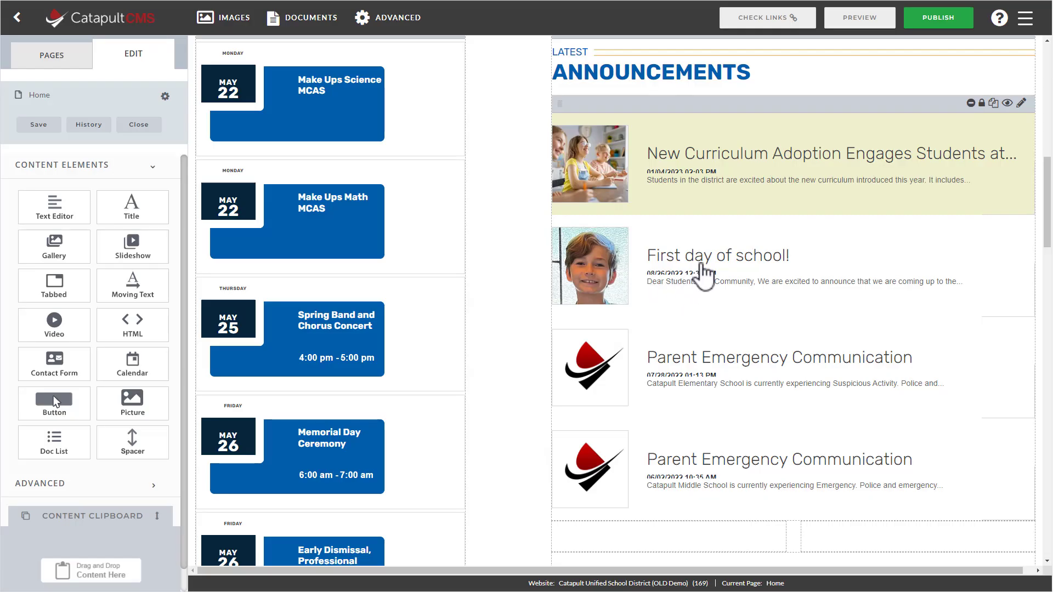
double_click(699, 274)
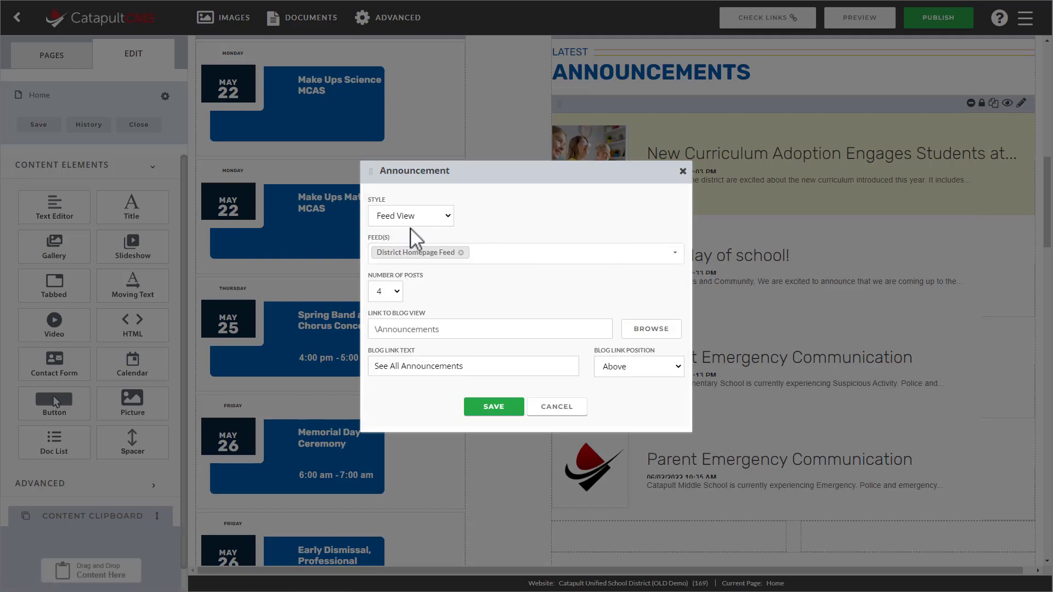
click(414, 219)
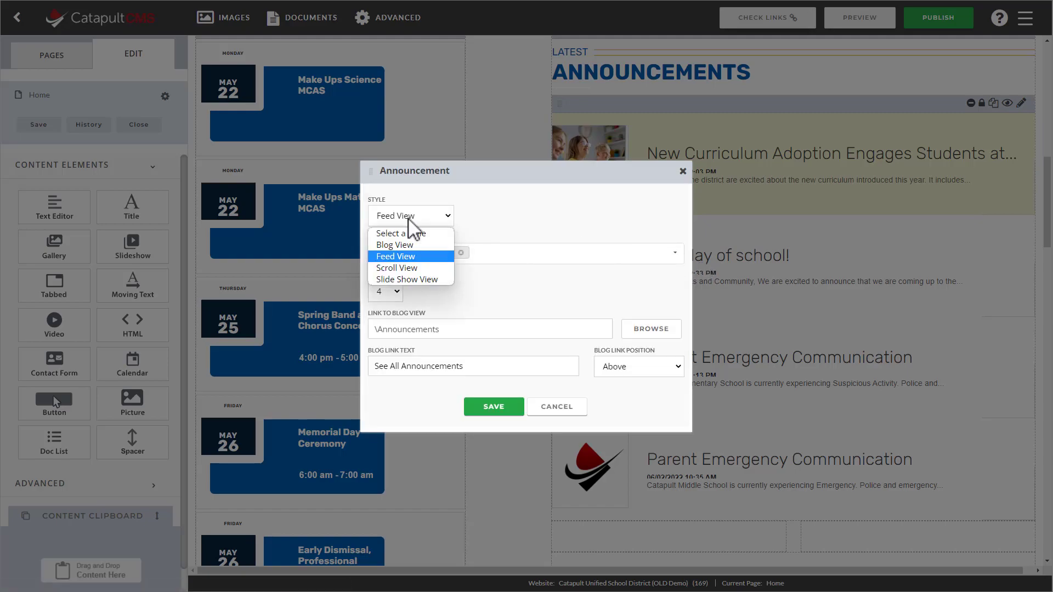
click(396, 247)
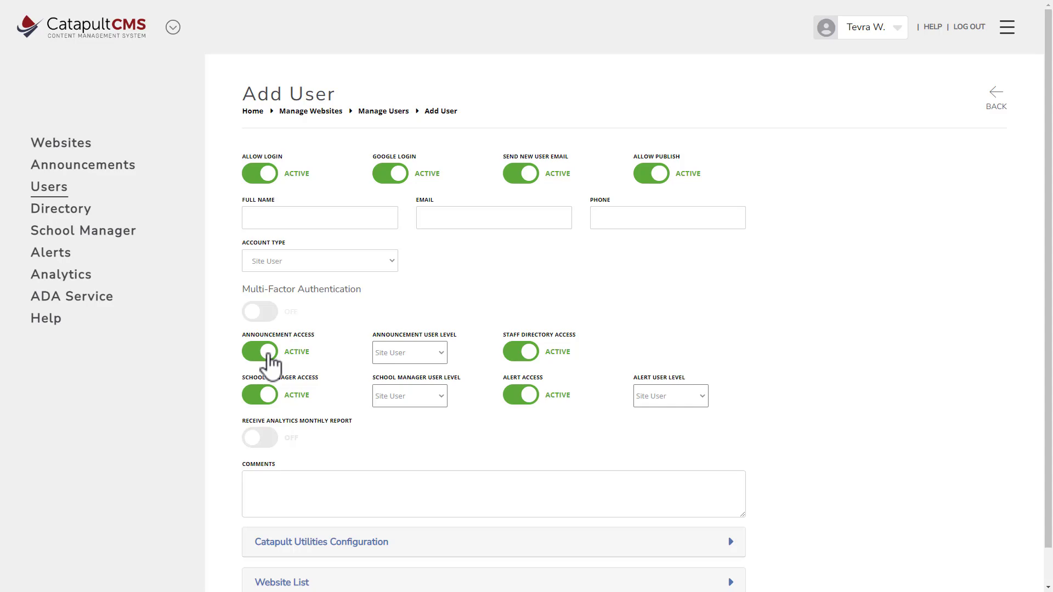
Step: Turn the new user's announcement access and school manager access off, and switch both back on
click(268, 356)
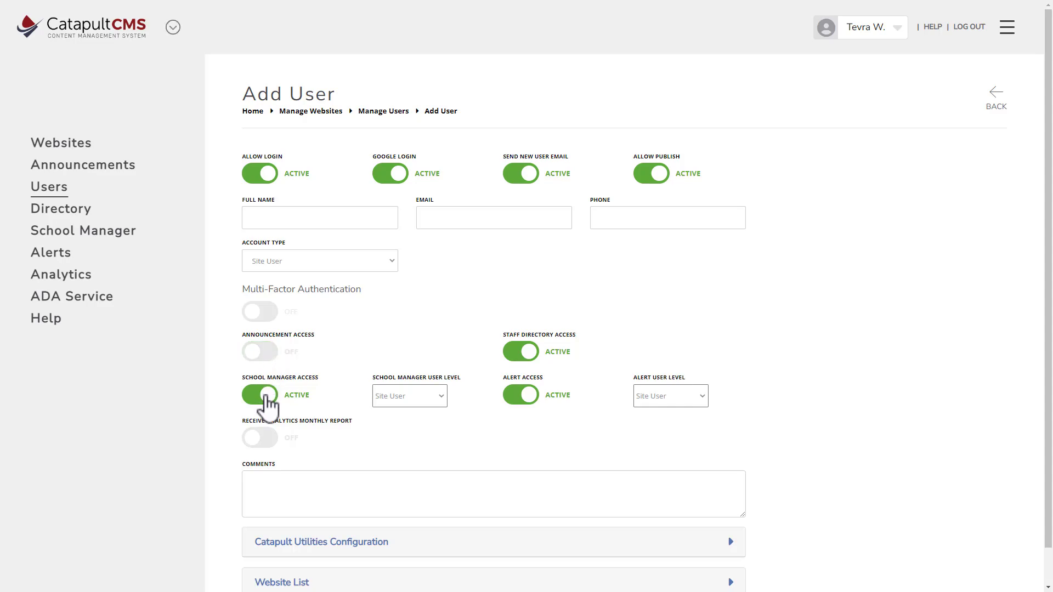
click(266, 392)
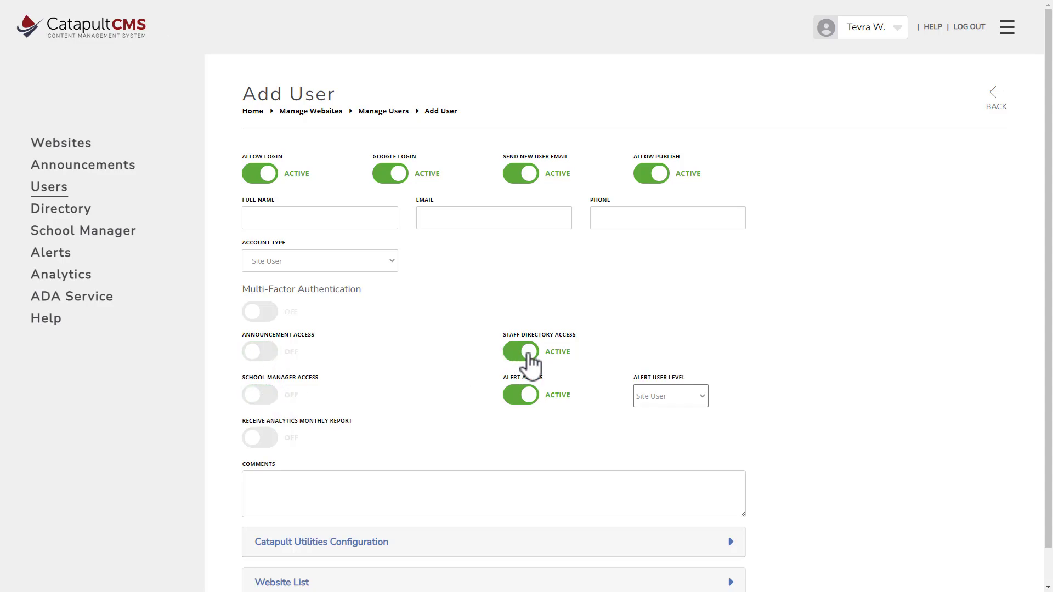
click(257, 353)
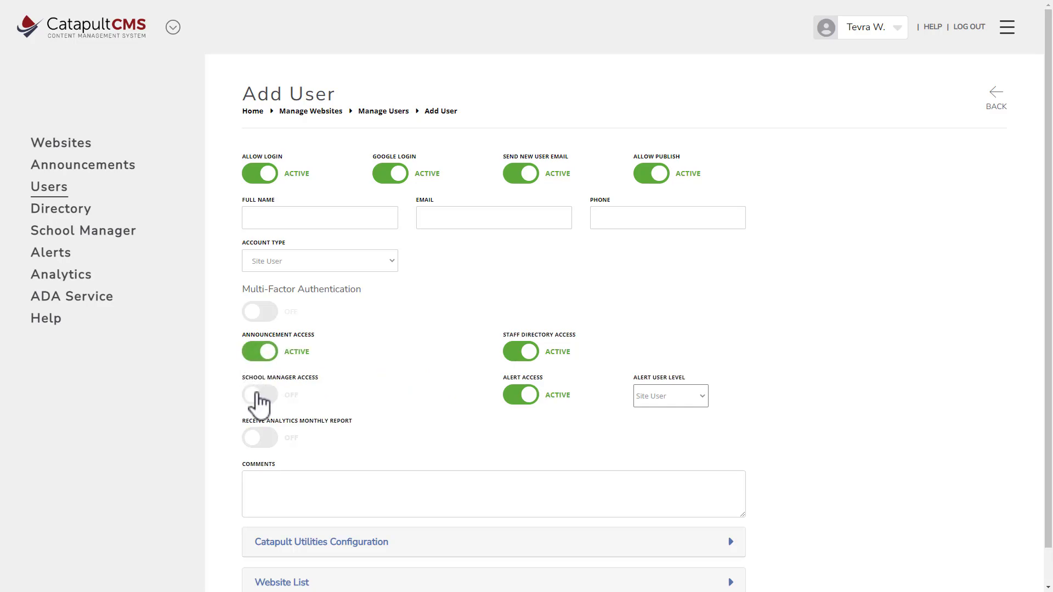
click(258, 397)
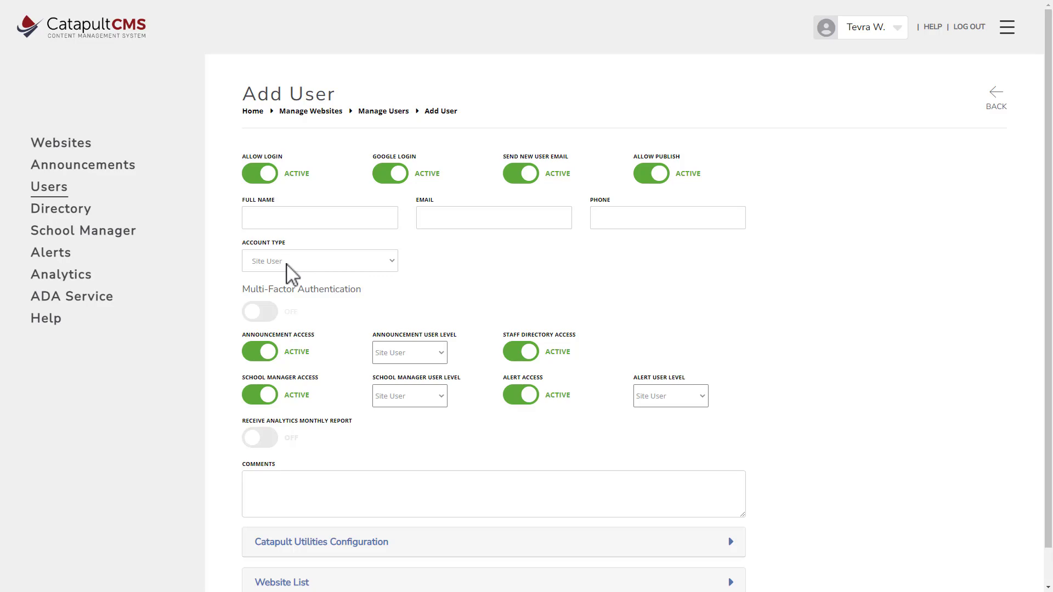
Step: Set the new user's account type to Site Administrator and look through the Website List for that account type
click(289, 267)
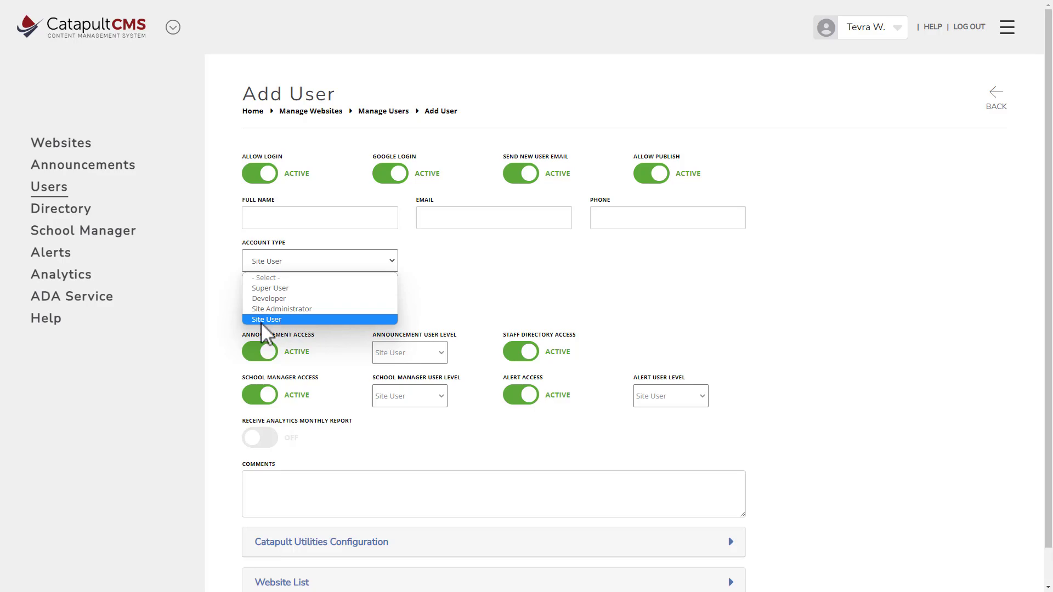
click(230, 325)
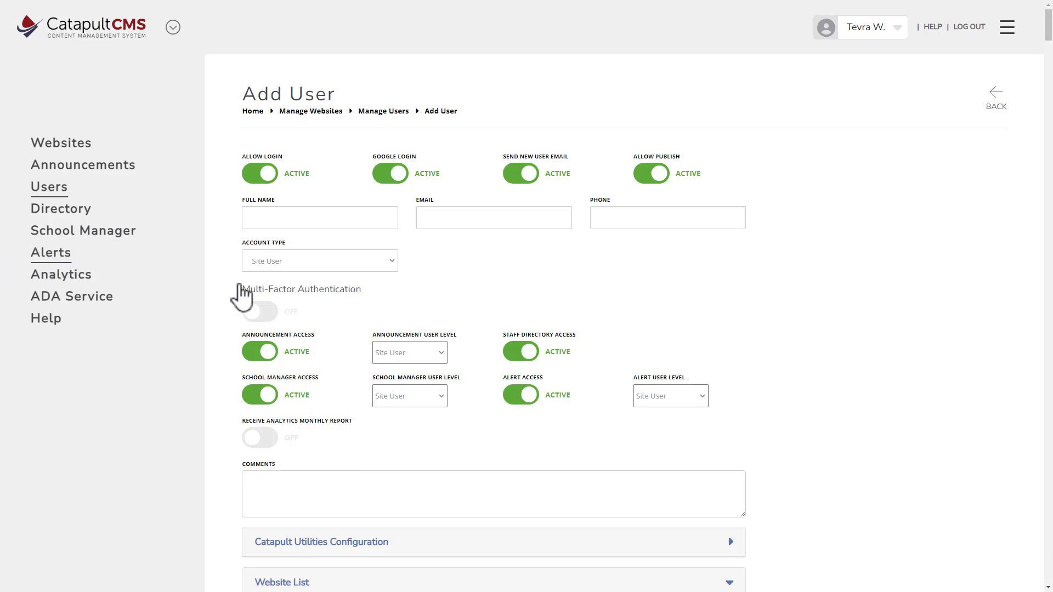
click(294, 262)
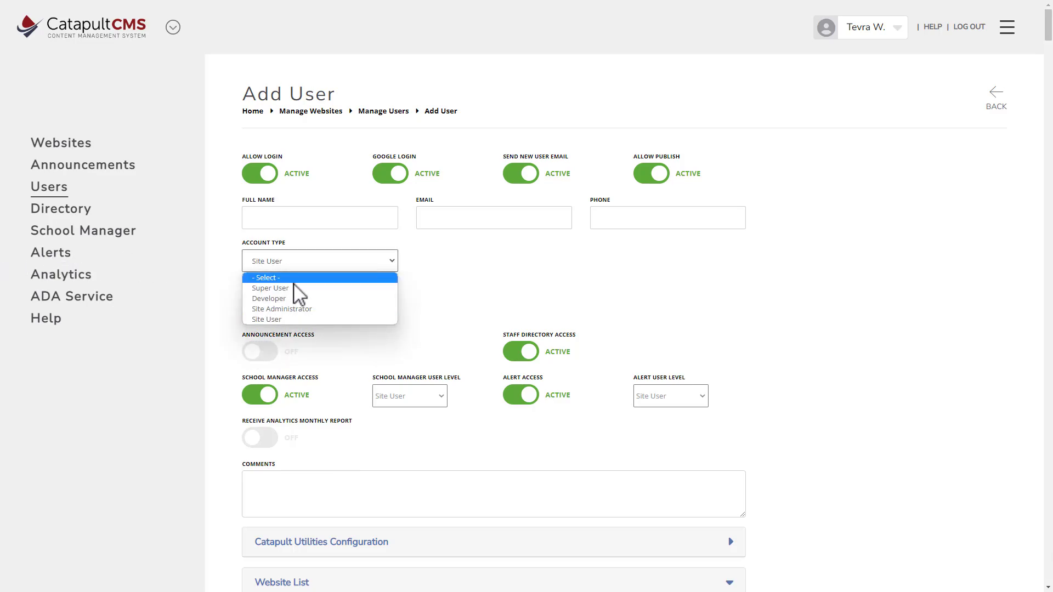
click(293, 308)
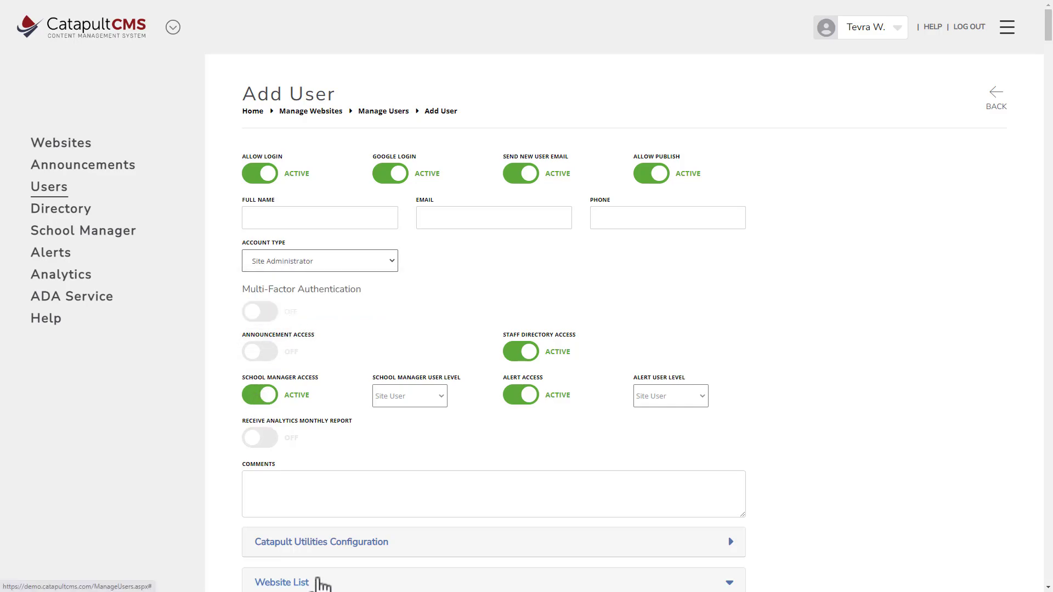
click(321, 583)
scroll(317, 499, down, 6)
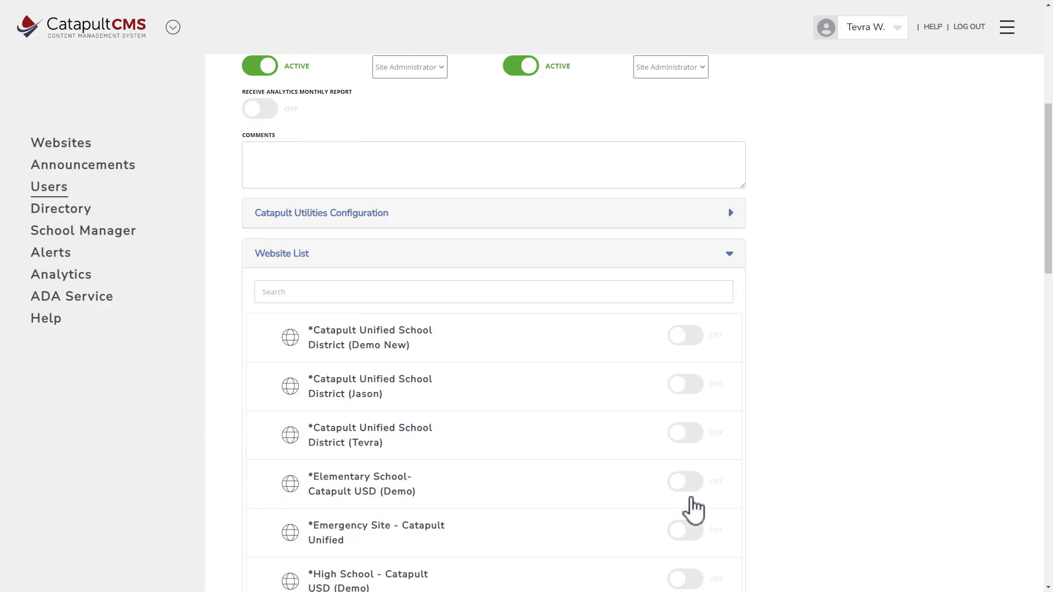
Step: Set the new user's account type to Site User and look at the sub-sites in the Website List
scroll(686, 499, up, 3)
click(276, 99)
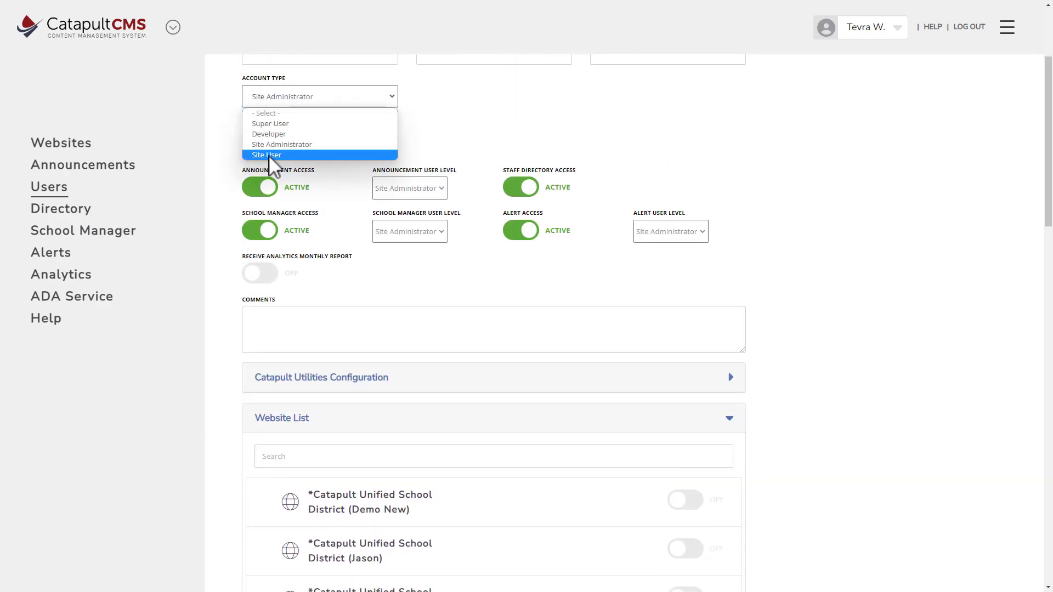
click(269, 154)
scroll(566, 438, down, 2)
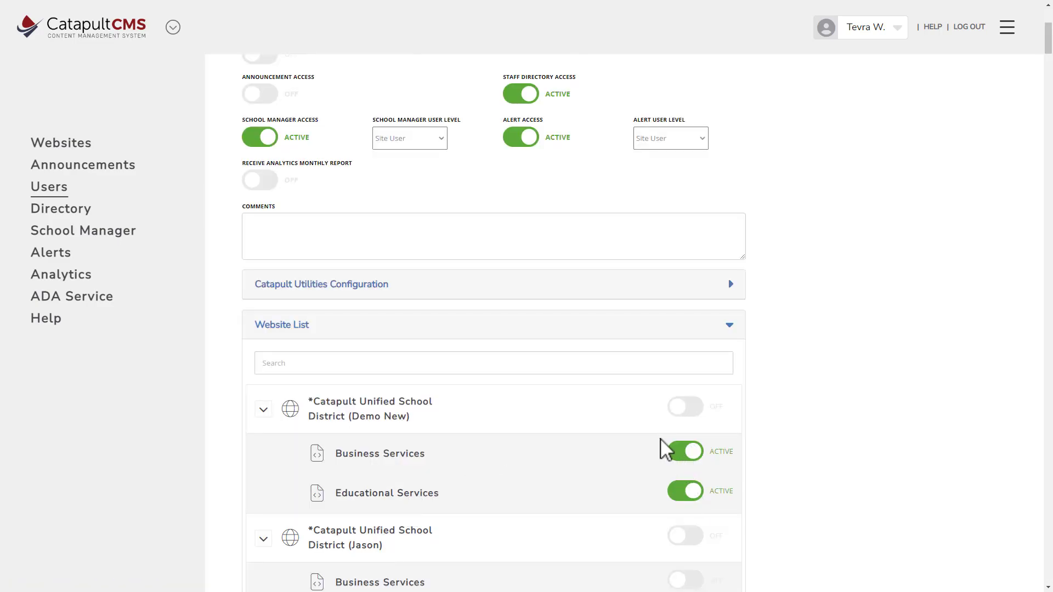
Step: Leave the Add User form without saving and return to the Users list
scroll(661, 445, up, 5)
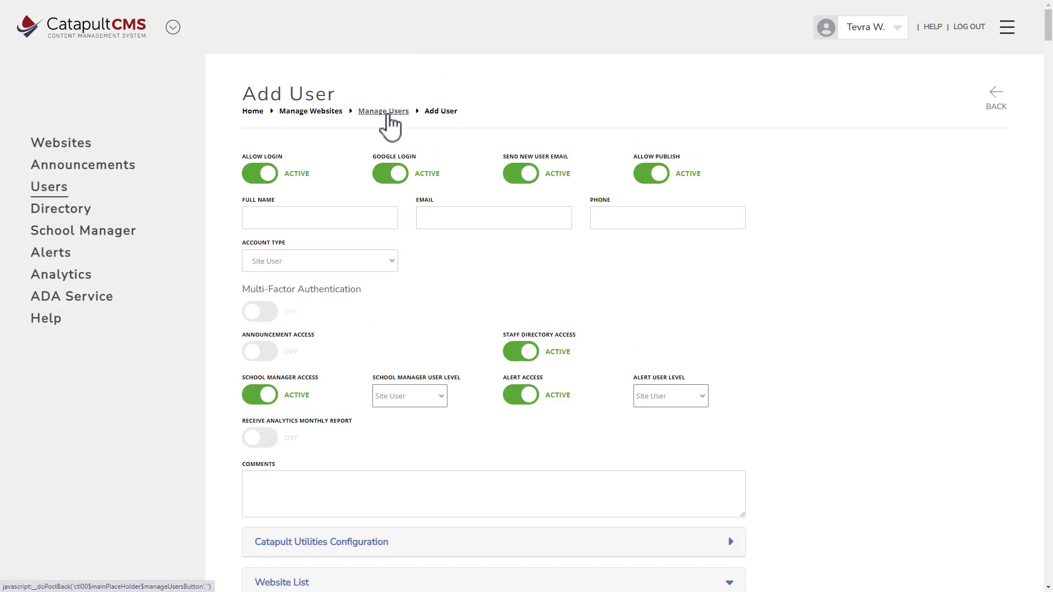
click(388, 115)
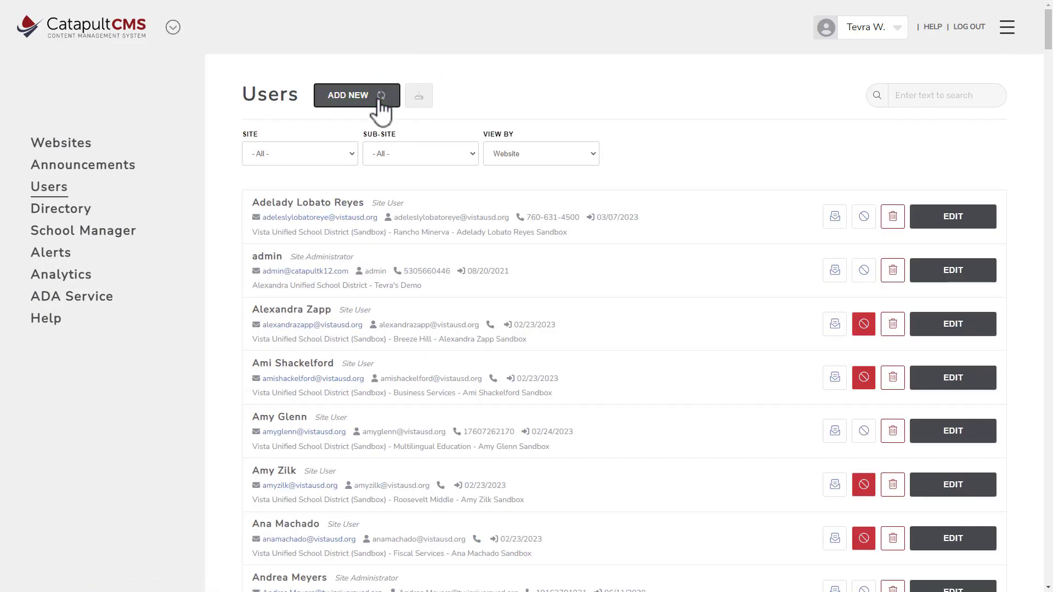
key(alt+Left)
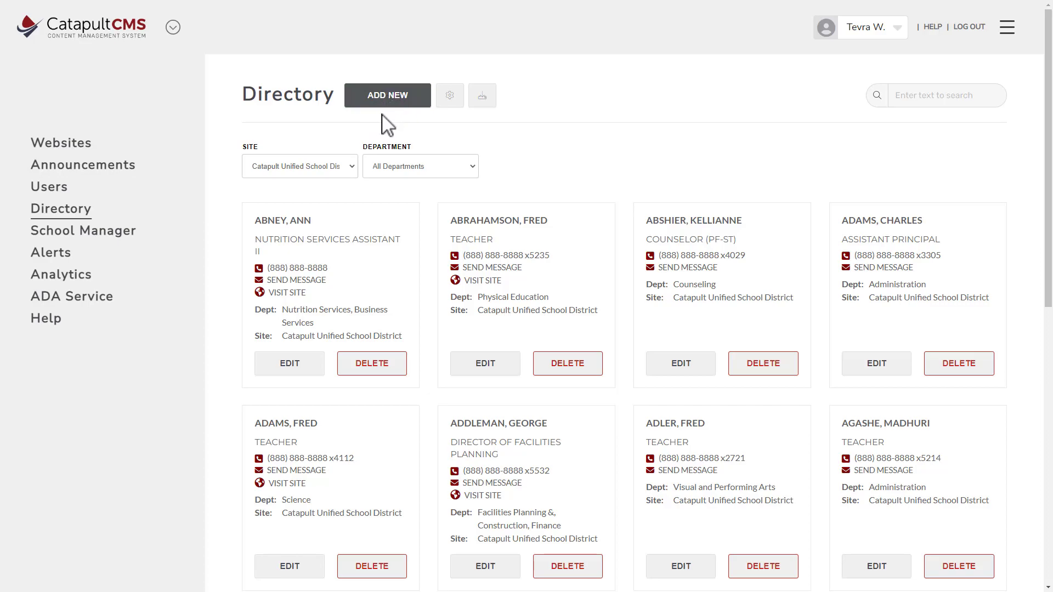
Step: Open the Science teacher's directory entry, activate priority and override the alphabetical listing with 1 - Top
click(287, 571)
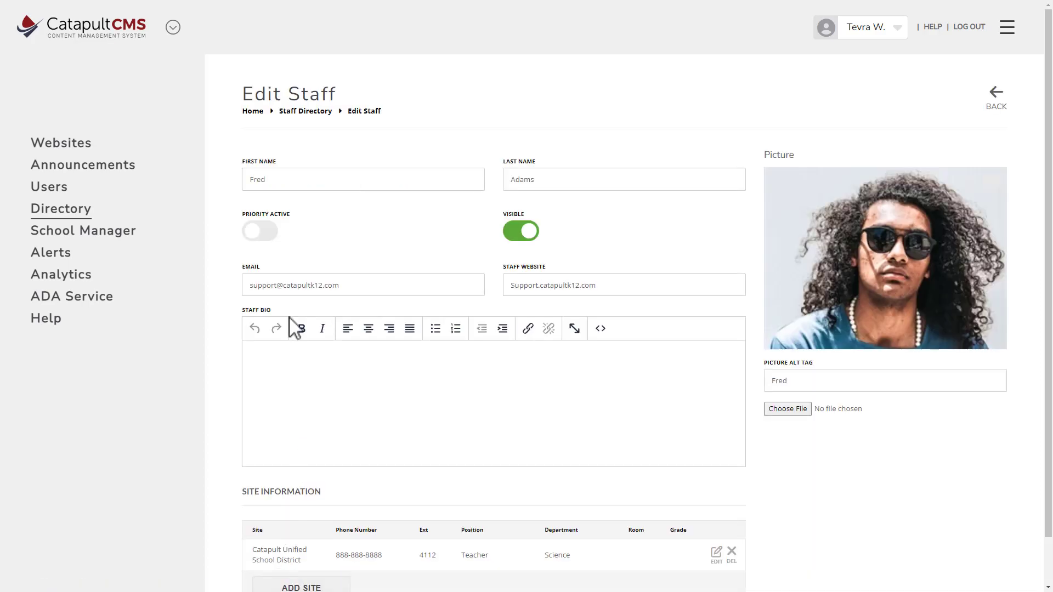
click(258, 232)
click(383, 244)
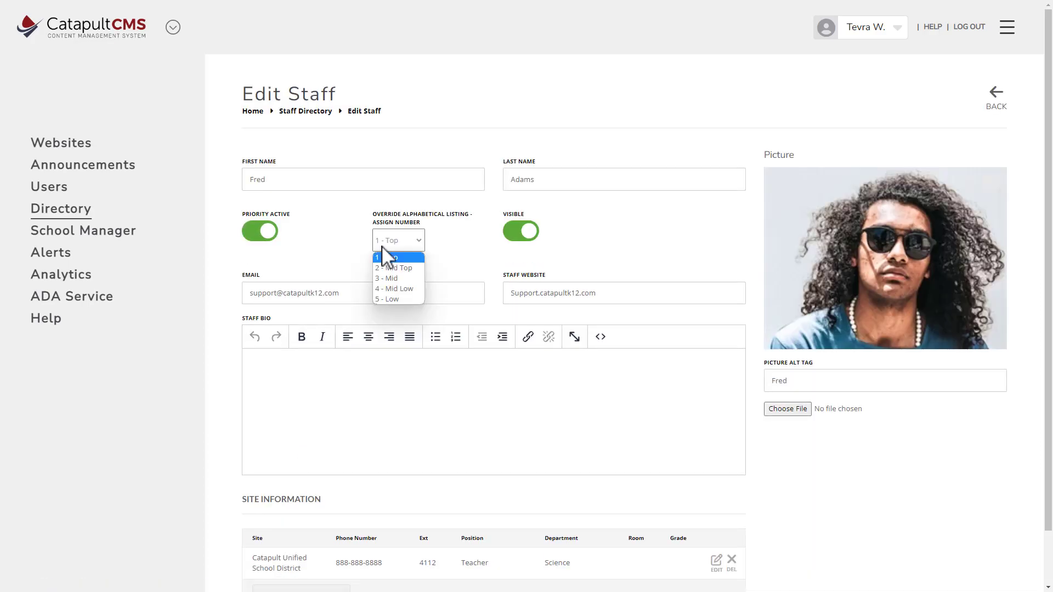
click(382, 246)
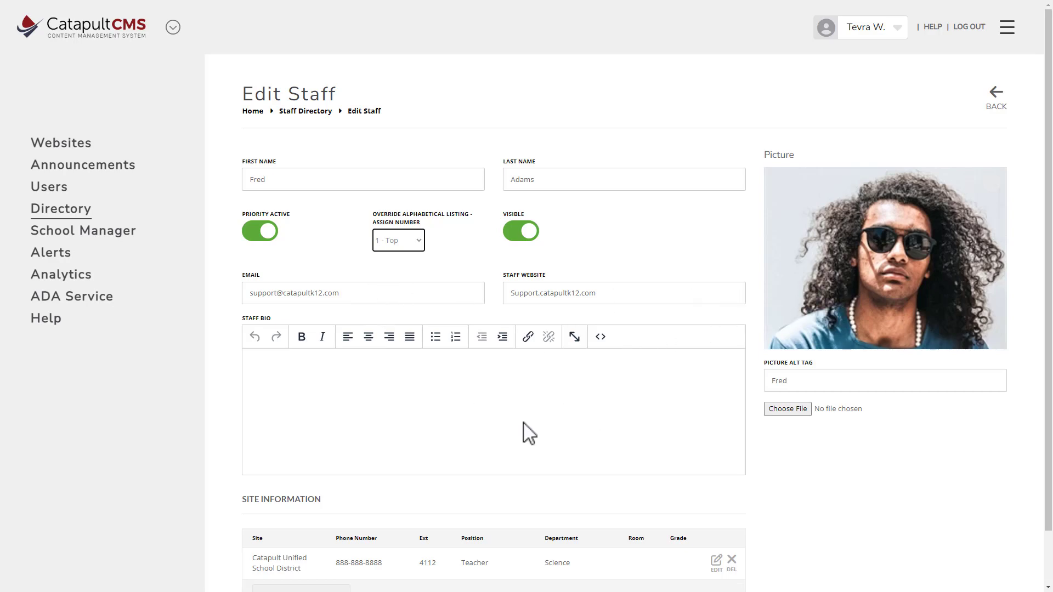
Step: Add the Special Education department to the staff member's existing site information and save it
scroll(501, 437, down, 2)
click(716, 561)
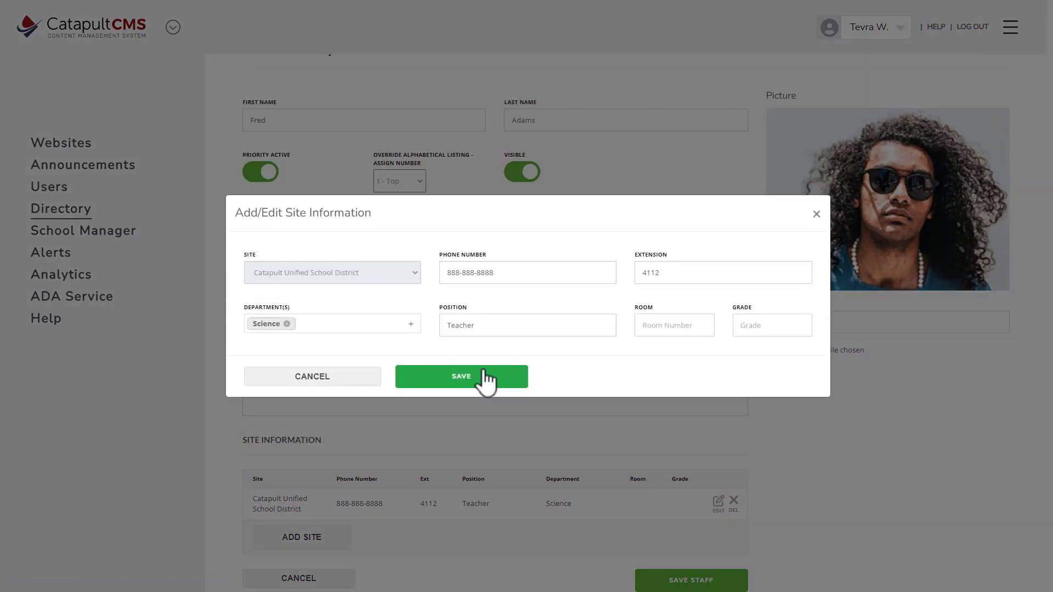
click(313, 322)
click(329, 369)
click(460, 378)
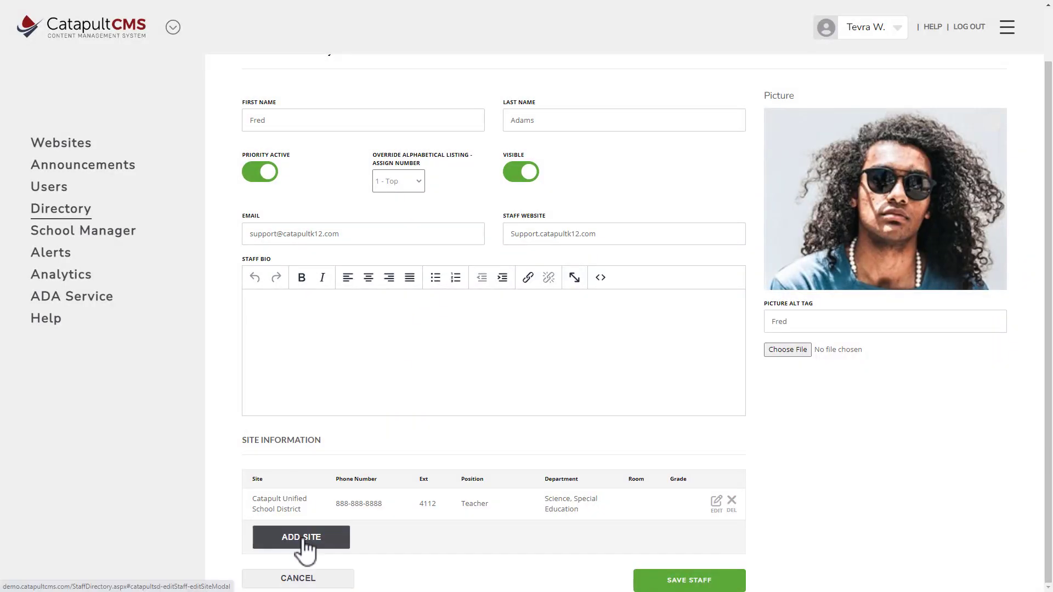
Step: Add another site to the staff member's site information and save it
click(301, 537)
click(318, 272)
click(305, 316)
click(461, 377)
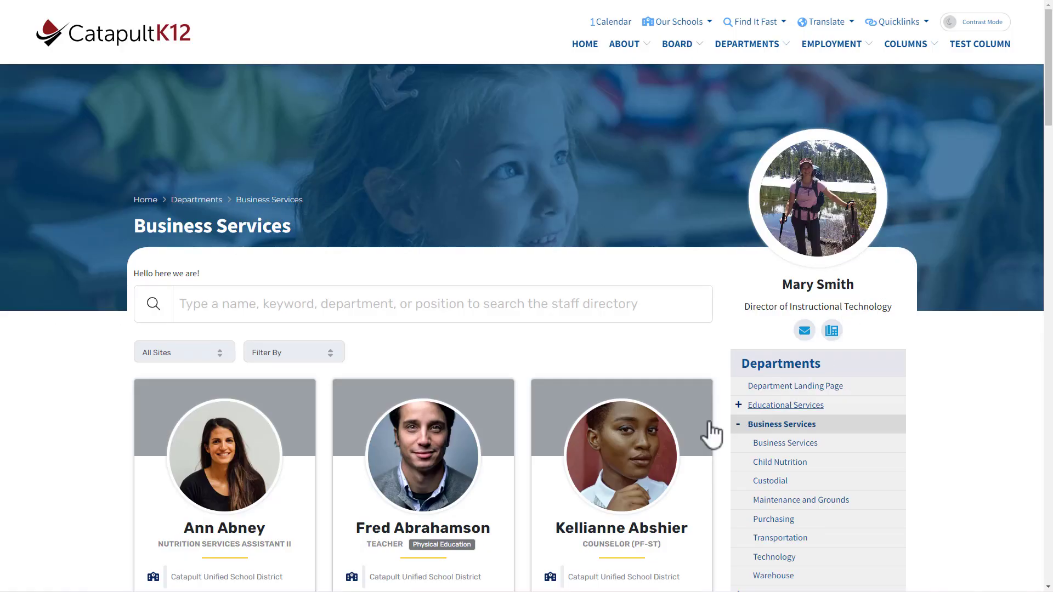
Step: View the staff directory on the Business Services page and open the message form for the Nutrition Services Assistant II
scroll(260, 450, down, 2)
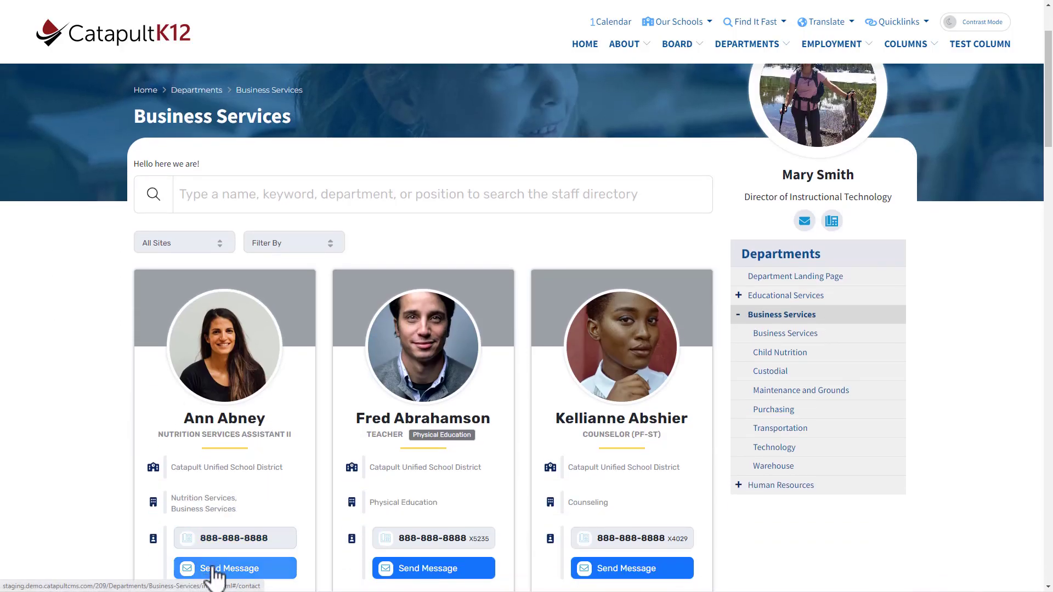
click(213, 571)
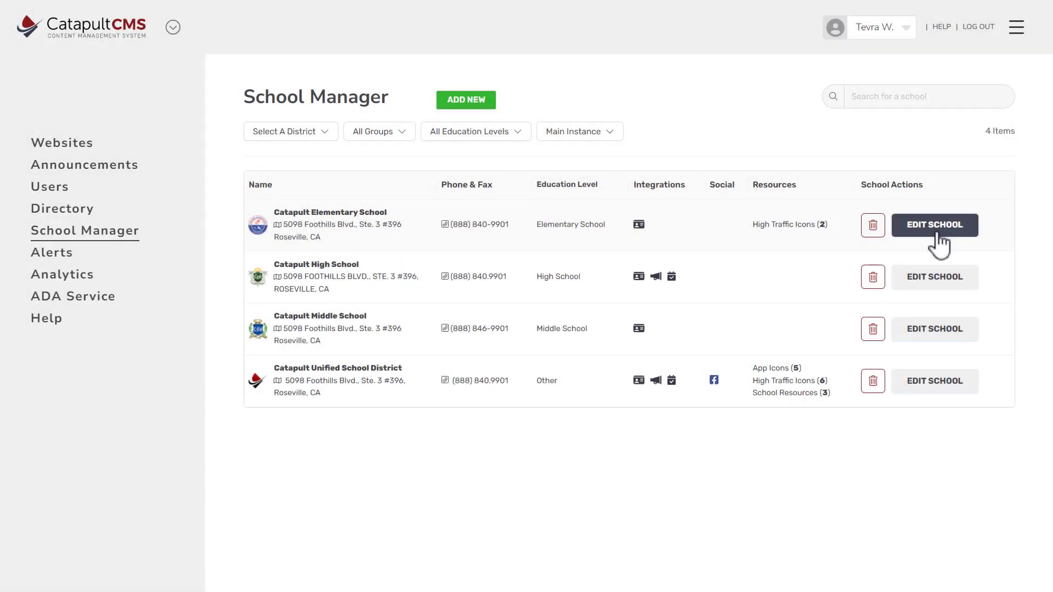
Step: Open Catapult Elementary School for editing and reorder its website high traffic icons under Resources & Icons
click(939, 235)
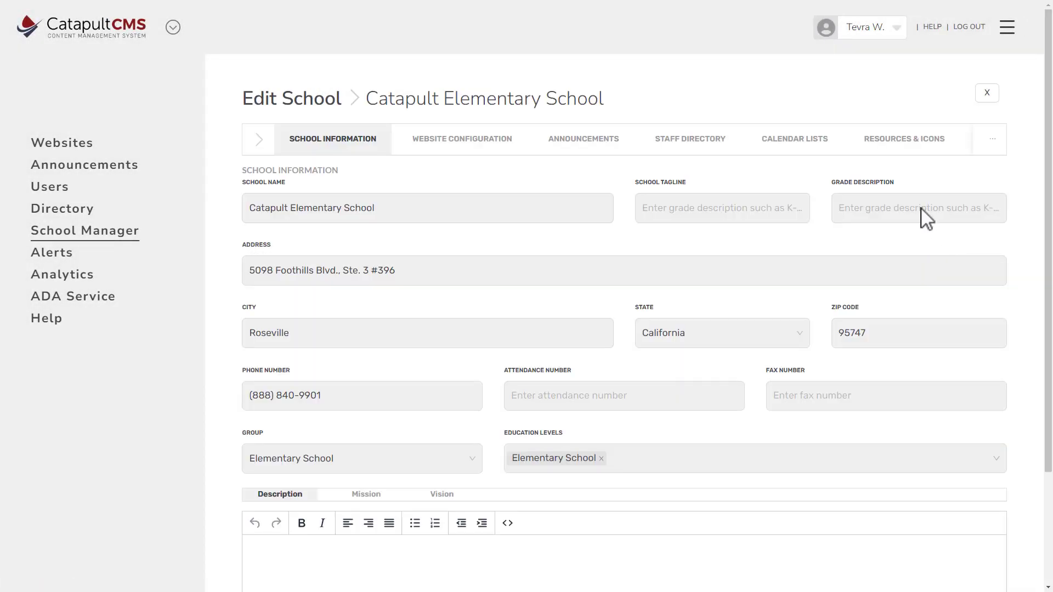
click(868, 147)
drag(251, 380, 254, 445)
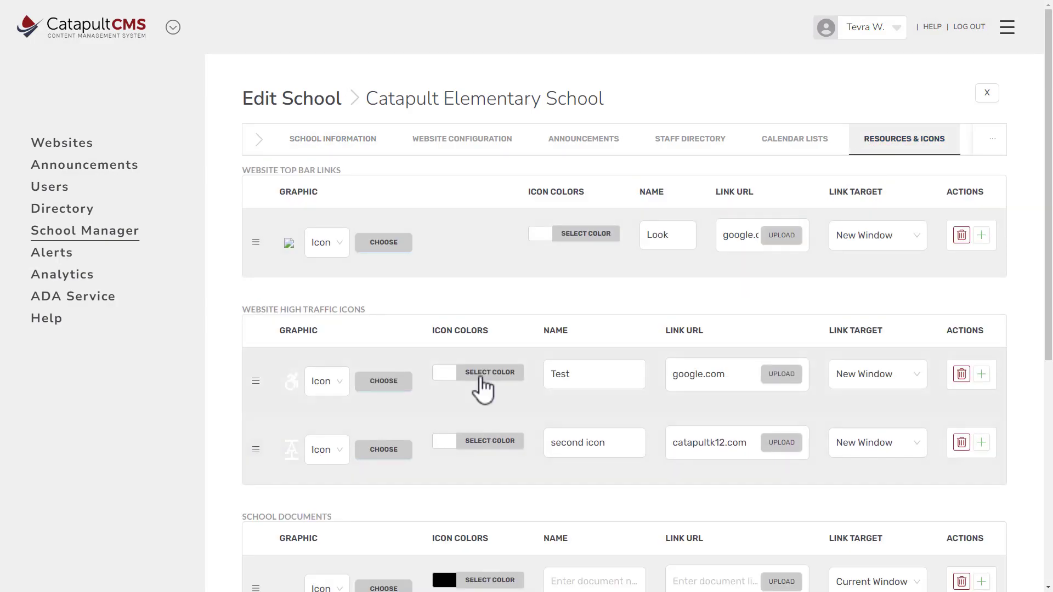
Step: Set the icon color of the Test high traffic icon to 261D1D
click(450, 367)
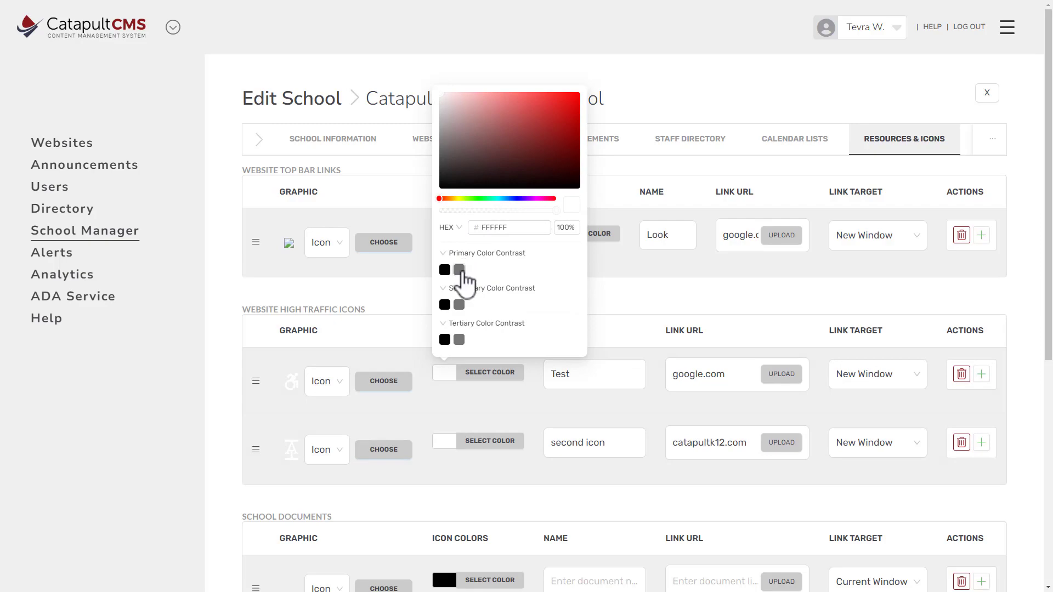
click(473, 174)
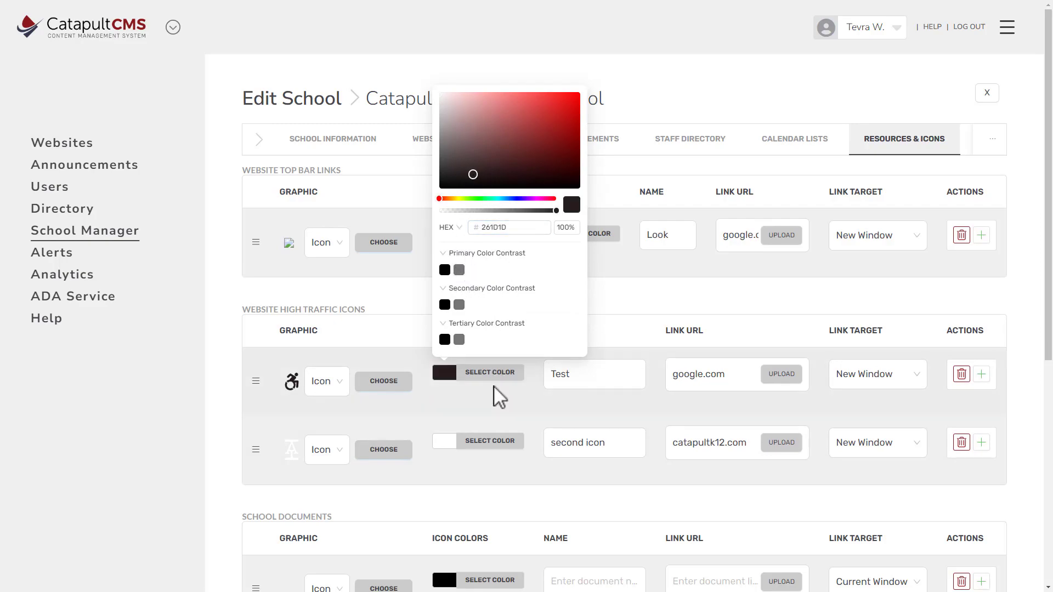
click(497, 407)
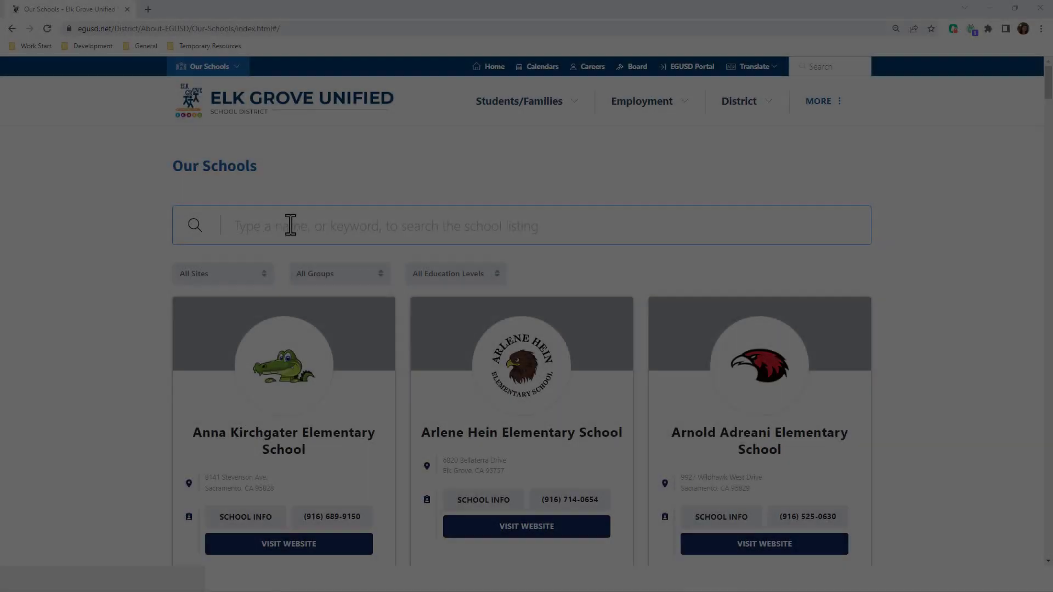
Step: Search the Elk Grove Unified Our Schools listing for "arlen" and select the search text
text(arlen)
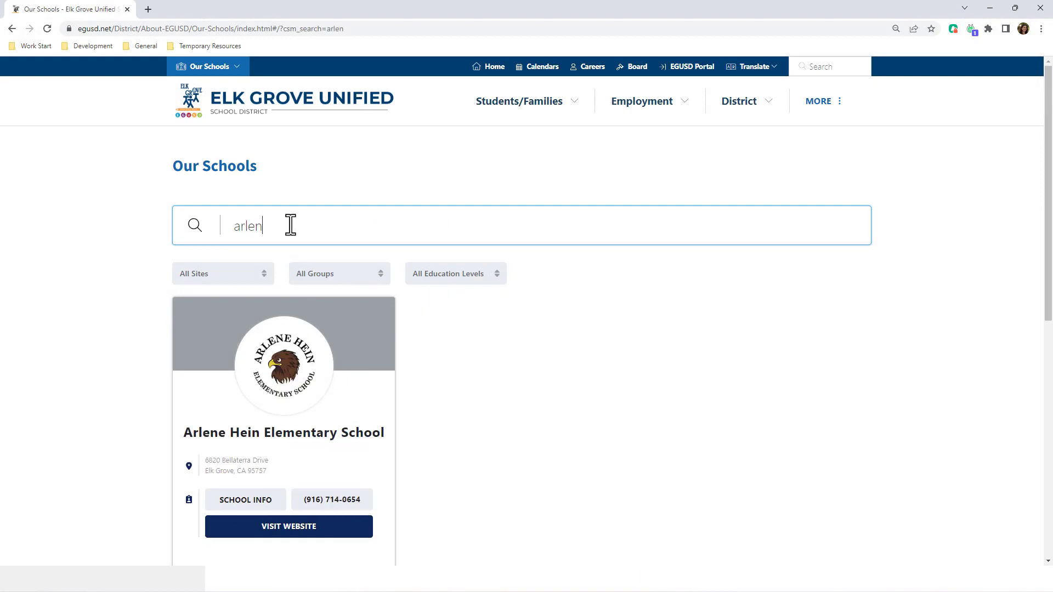
double_click(279, 229)
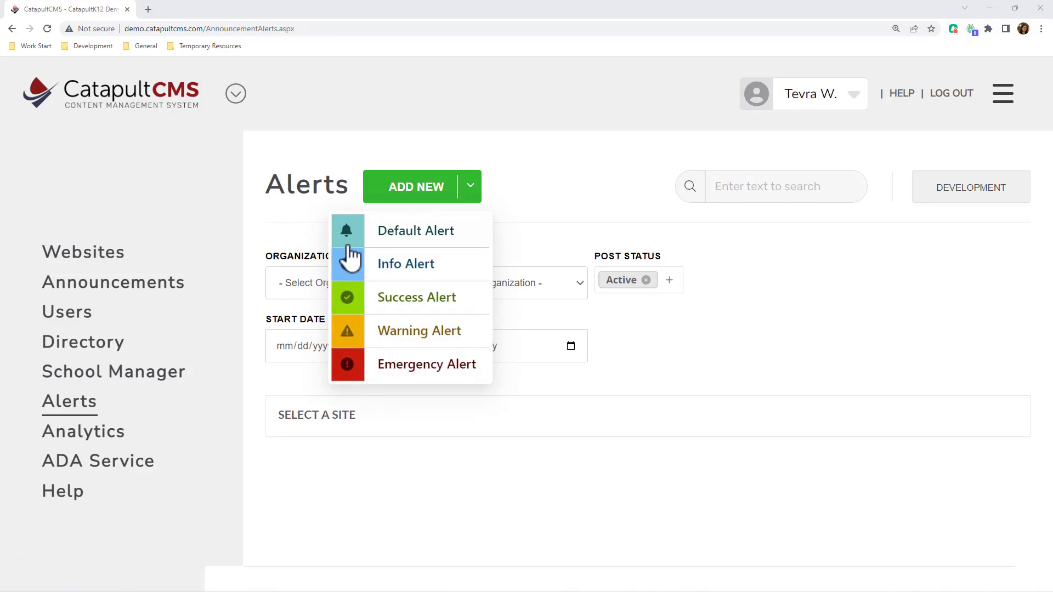
Step: Start a new Info Alert and set its title to "Enroll Today!"
click(375, 267)
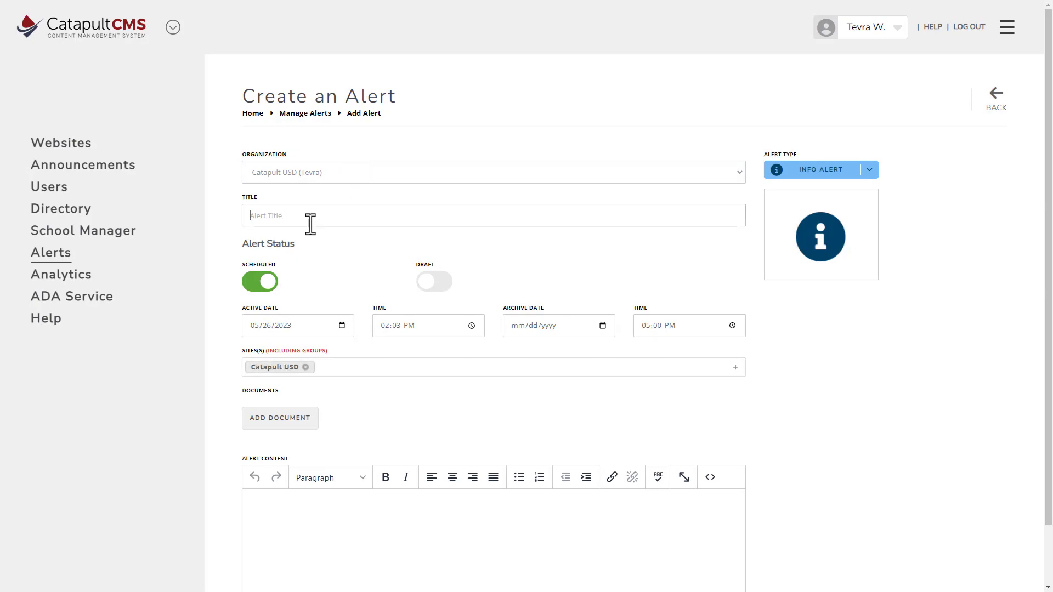
click(310, 224)
text(Enroll Today!)
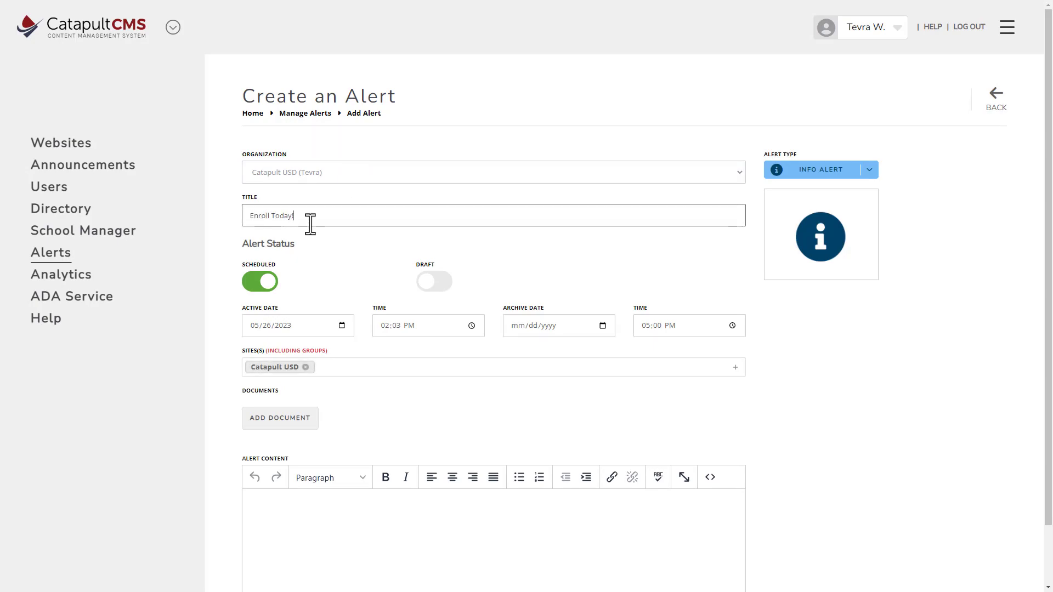
Step: Assign the alert to all available sites and enter "Hello here is text" as its content
click(322, 366)
click(281, 391)
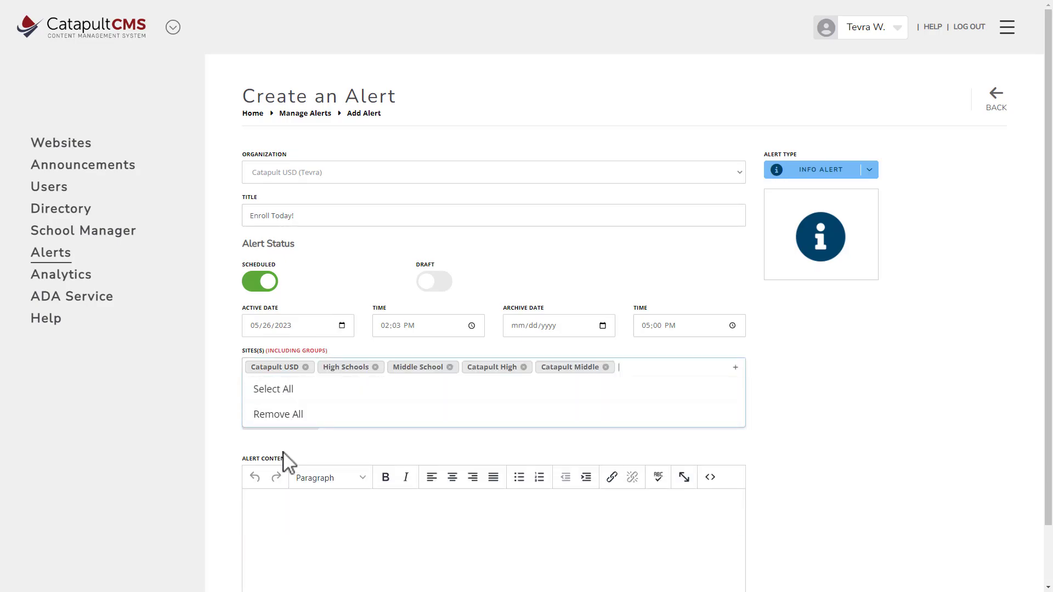
click(284, 507)
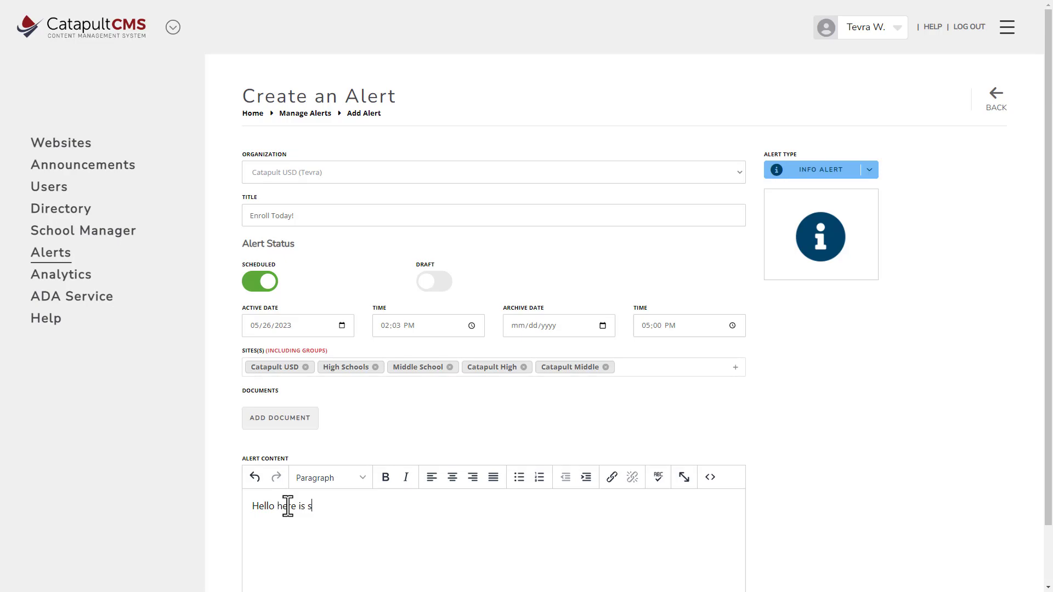
Step: Set the alert's archive date to 06/02/2023 and save the alert
click(604, 327)
click(606, 460)
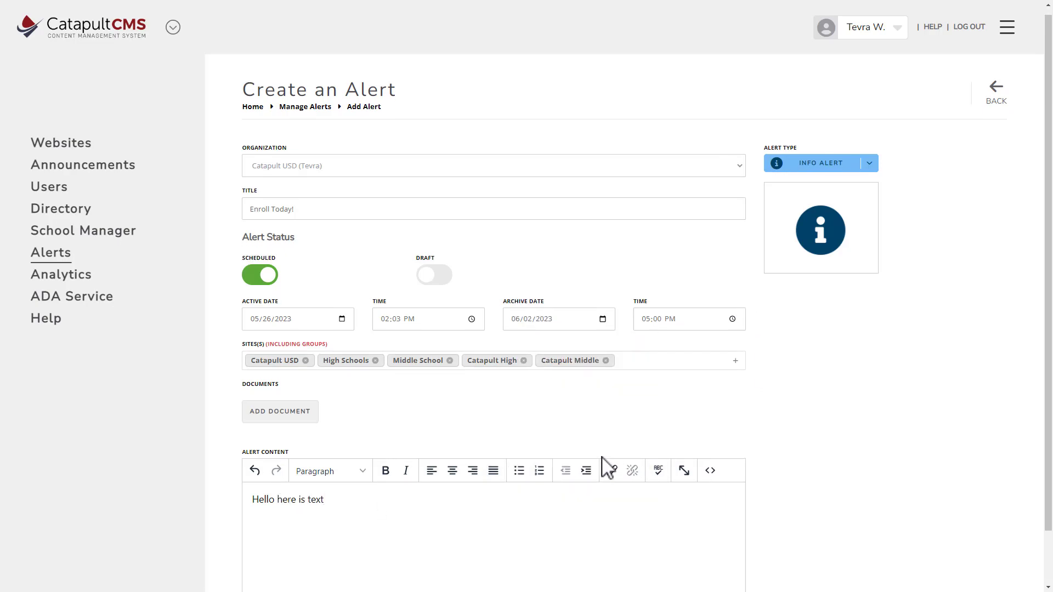
scroll(604, 466, down, 2)
click(724, 582)
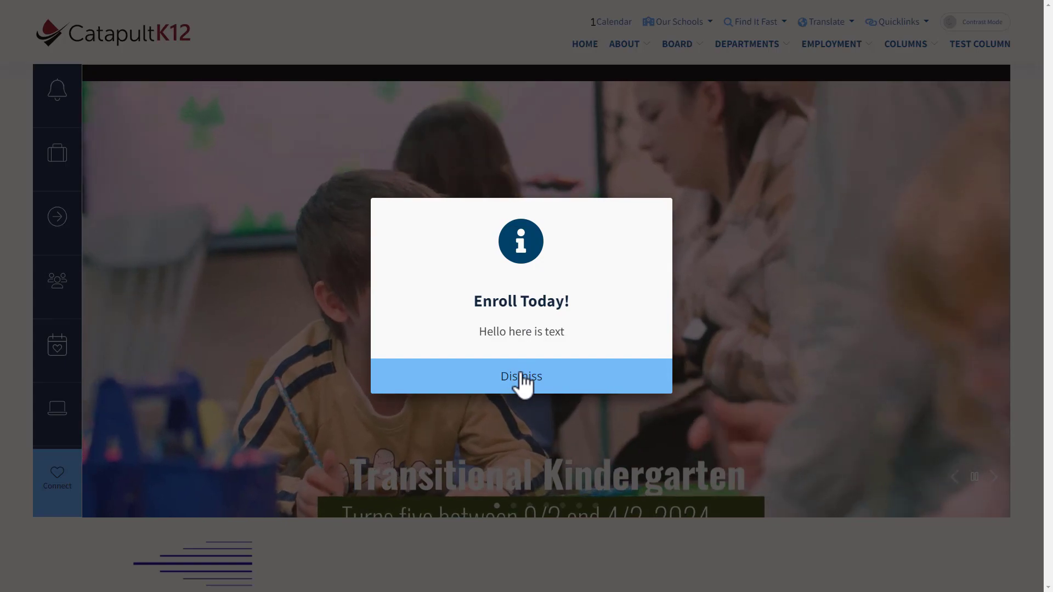
Step: View the published pop-up alerts on the Catapult K12 website and dismiss both of them
click(521, 383)
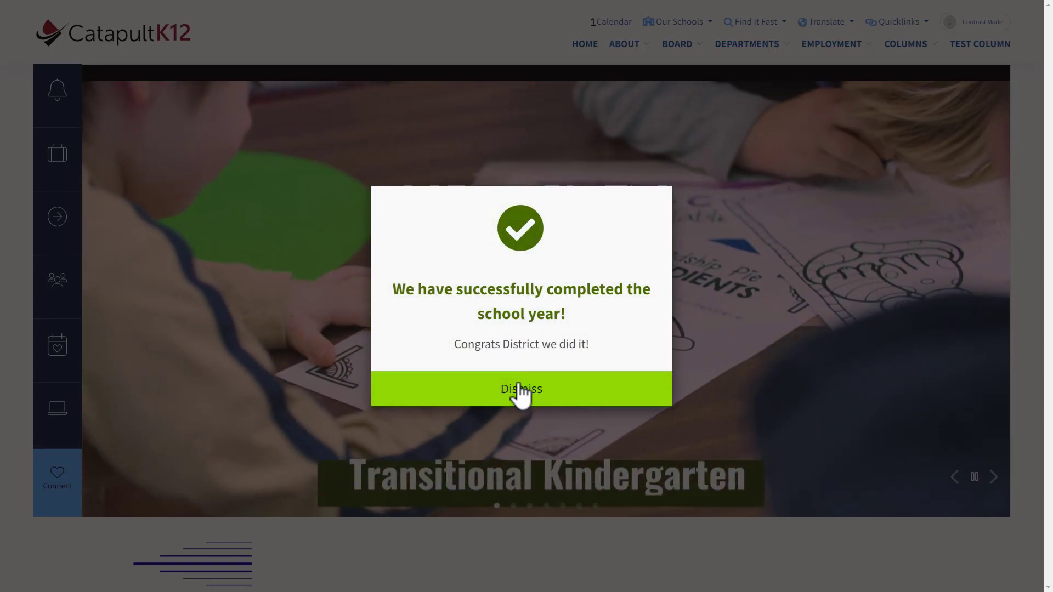
click(521, 388)
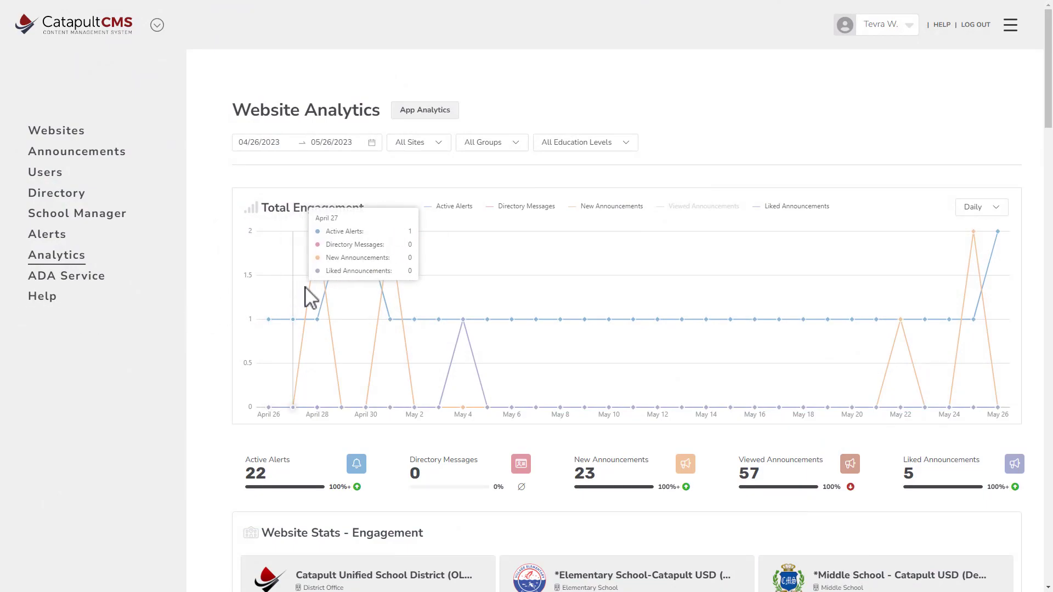
Step: Choose a custom date range starting on 05/24/2023 for the Website Analytics
click(263, 144)
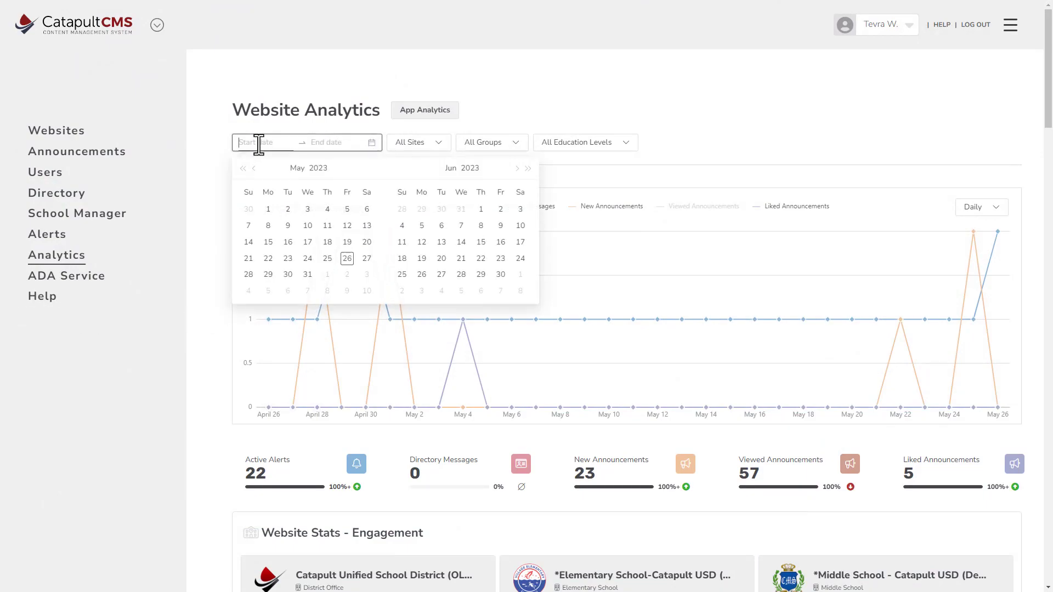
click(307, 260)
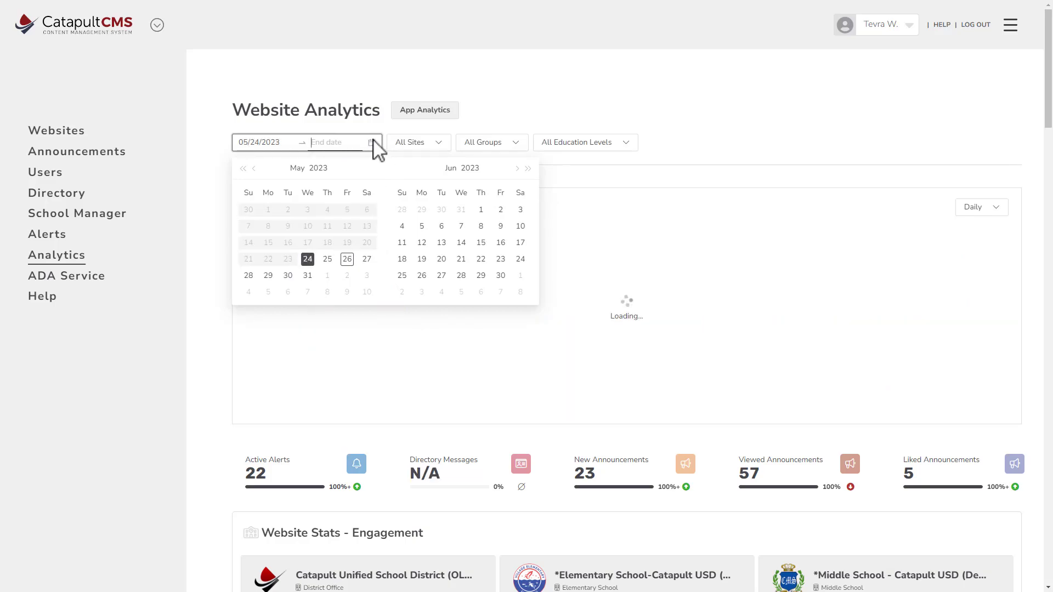
click(442, 267)
Step: View the full Top Pages list for High School - Catapult USD (Demo) in the website stats, and close it
scroll(404, 364, down, 18)
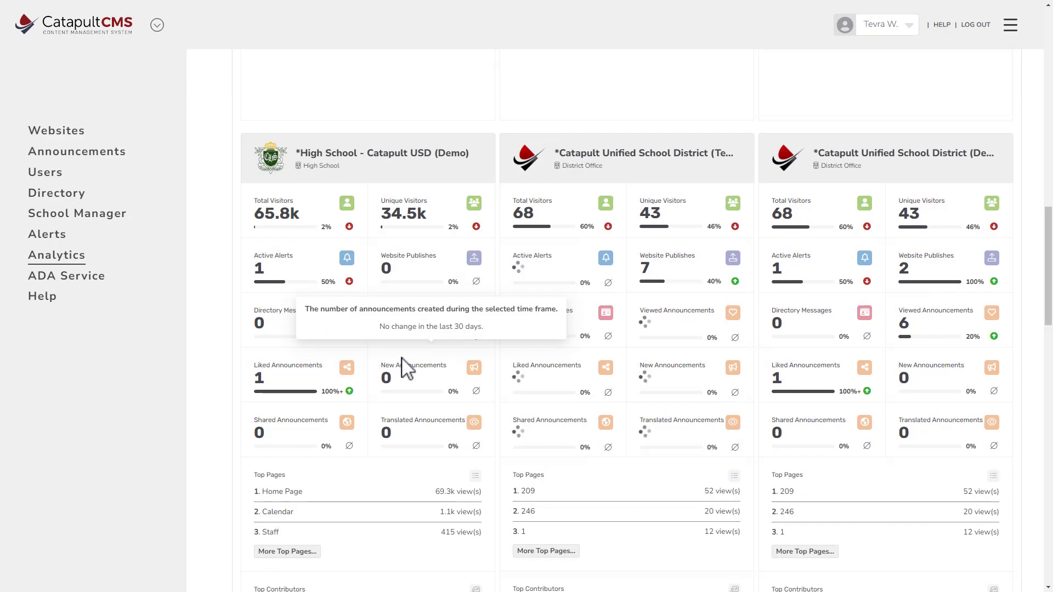
click(287, 551)
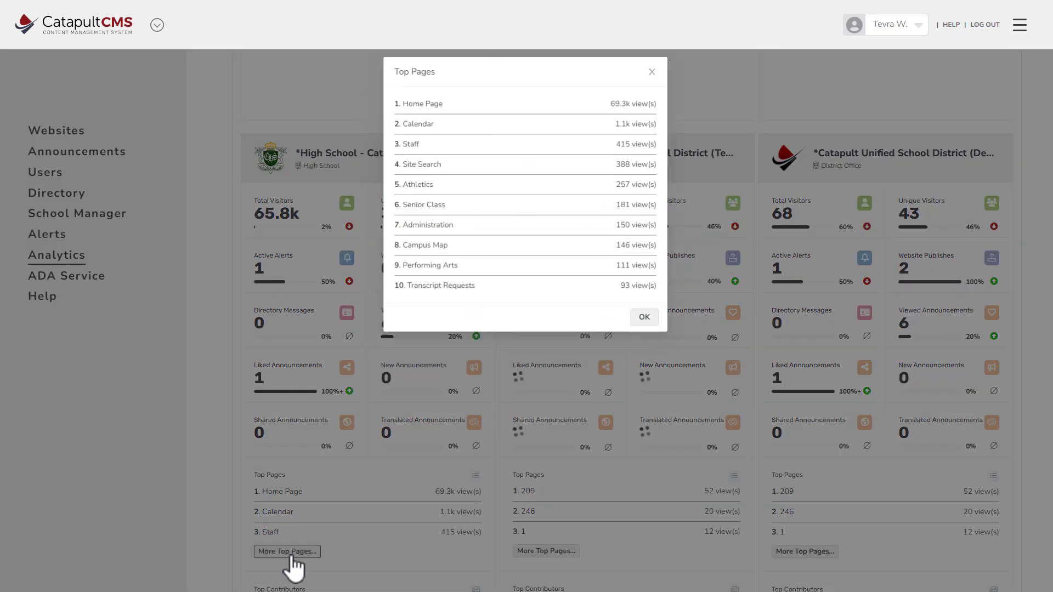
click(645, 315)
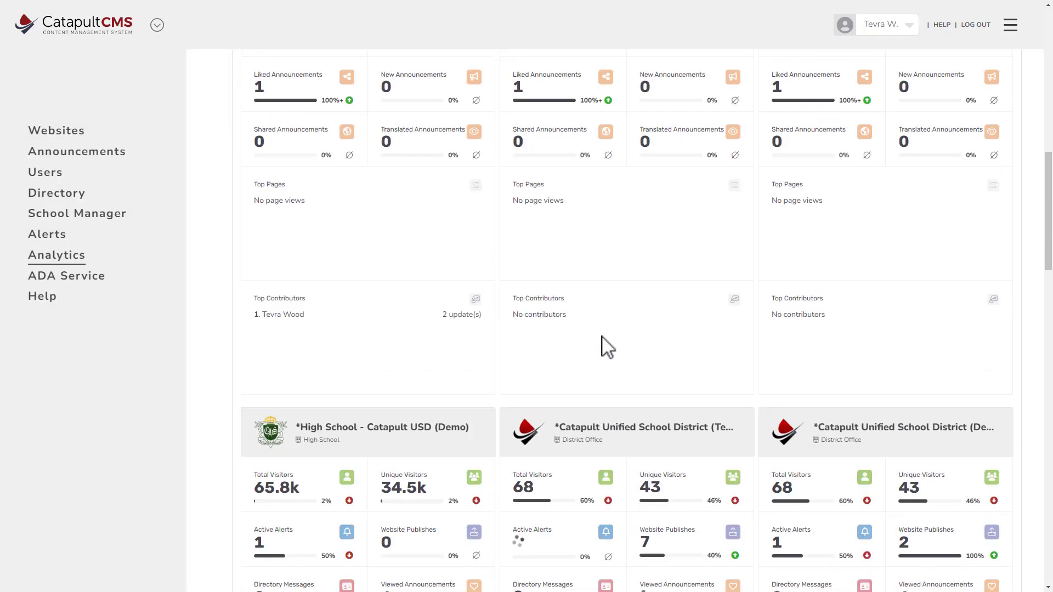
Step: View the Catapult K12 accessibility report in the ADA Service, and open the Help section
click(53, 280)
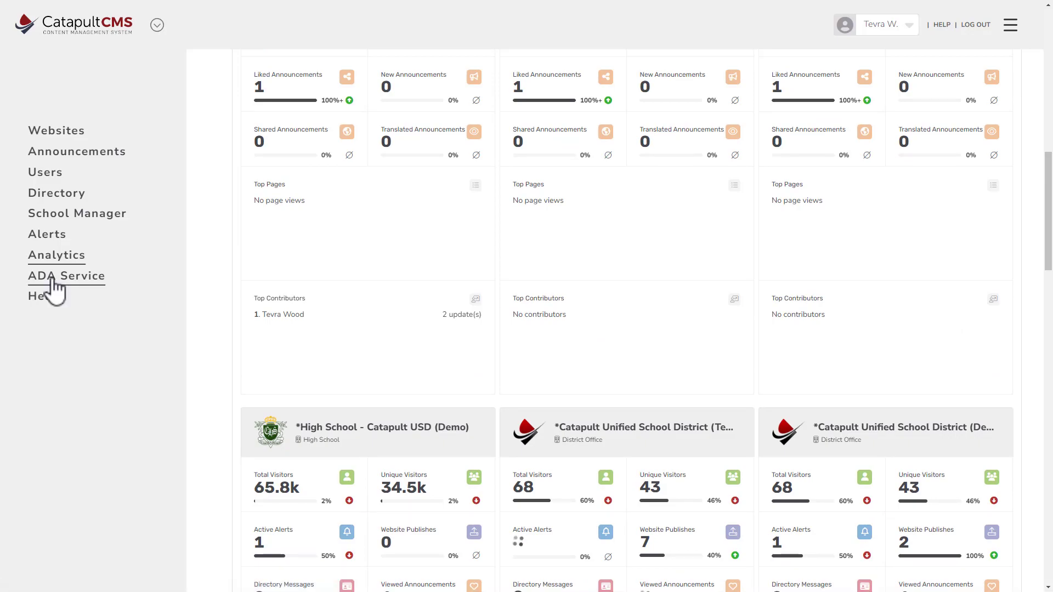
click(962, 214)
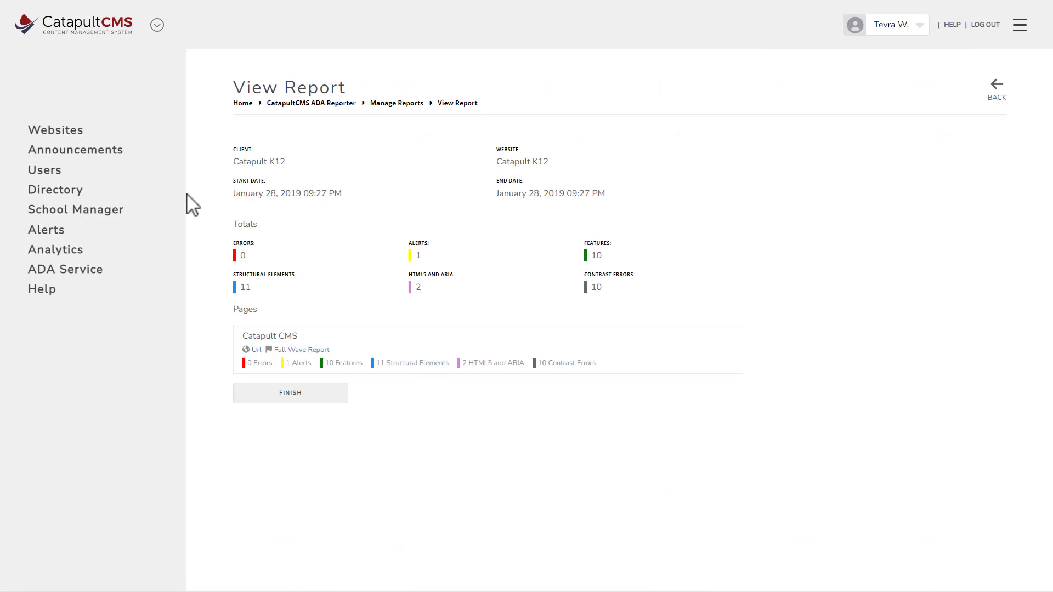
click(29, 296)
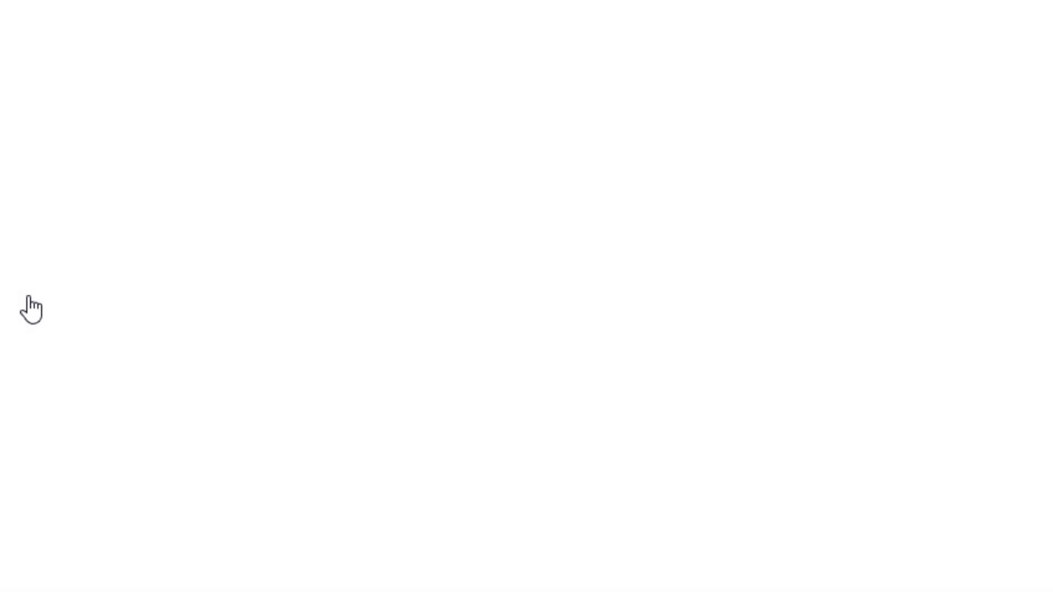